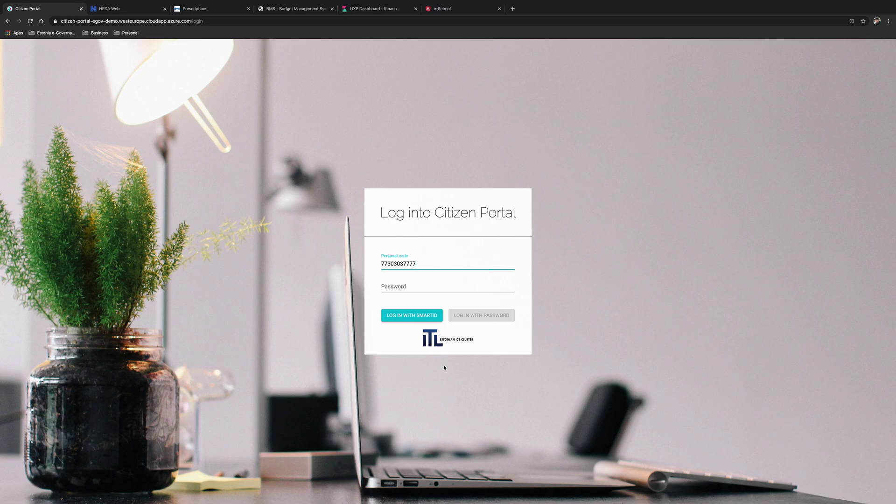
- Sign in to Citizen Portal with Smart-ID and let the Family page load
left_click(408, 321)
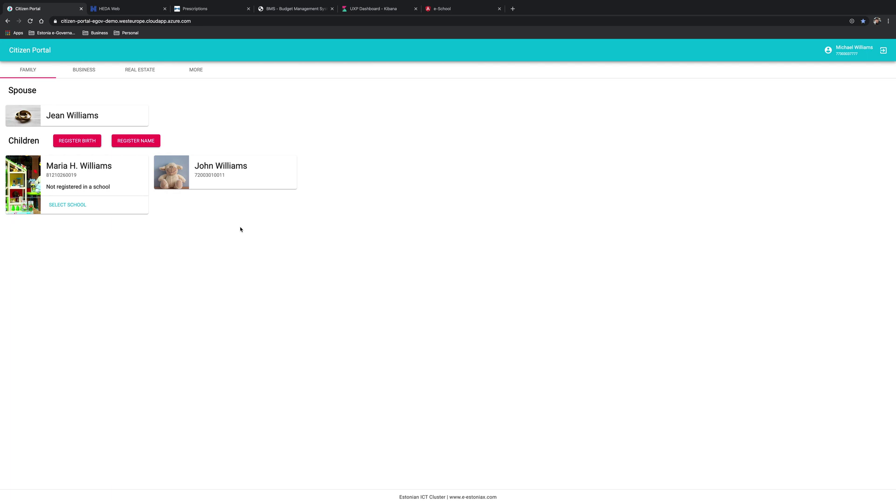
- Start a birth registration with the mother's and father's IDs, gender Male, birth date 3/3/2020
left_click(79, 146)
left_click(102, 167)
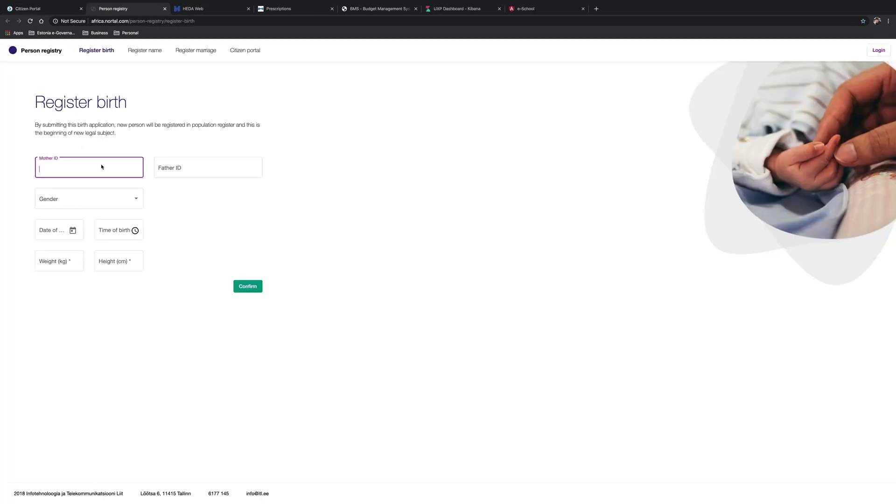
key("ctrl+v")
left_click(181, 168)
key("ctrl+v")
left_click(73, 201)
left_click(71, 206)
left_click(73, 230)
left_click(72, 299)
- Enter birth time 00:10, weight 4.9 kg, height 49 cm, confirm, and reload Citizen Portal
left_click(112, 231)
type("00:10")
left_click(56, 263)
type("4.9")
left_click(102, 261)
type("49")
left_click(248, 287)
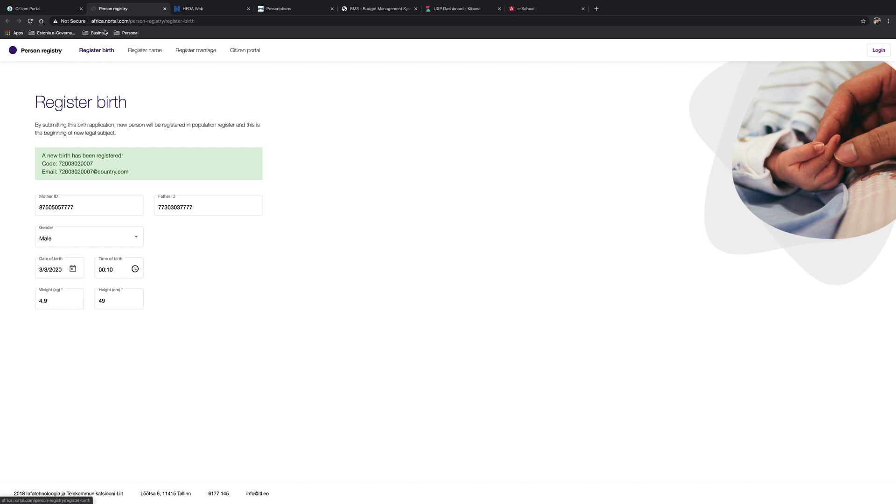
left_click(64, 13)
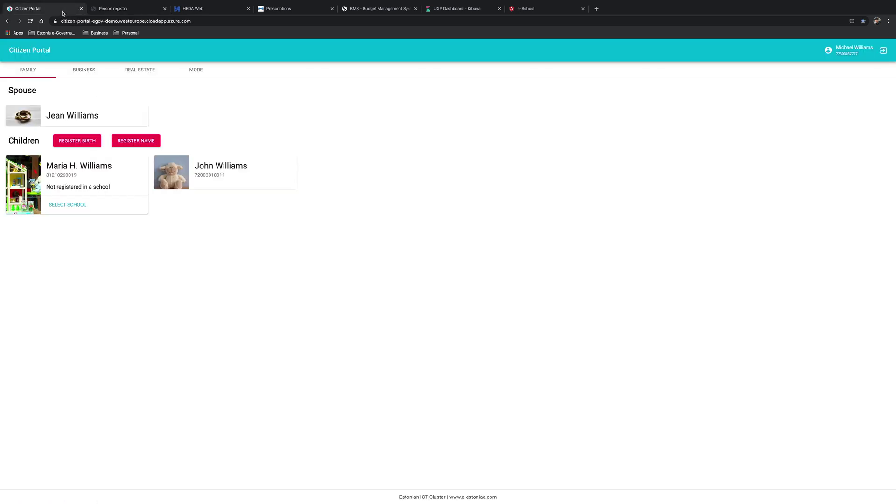
left_click(29, 21)
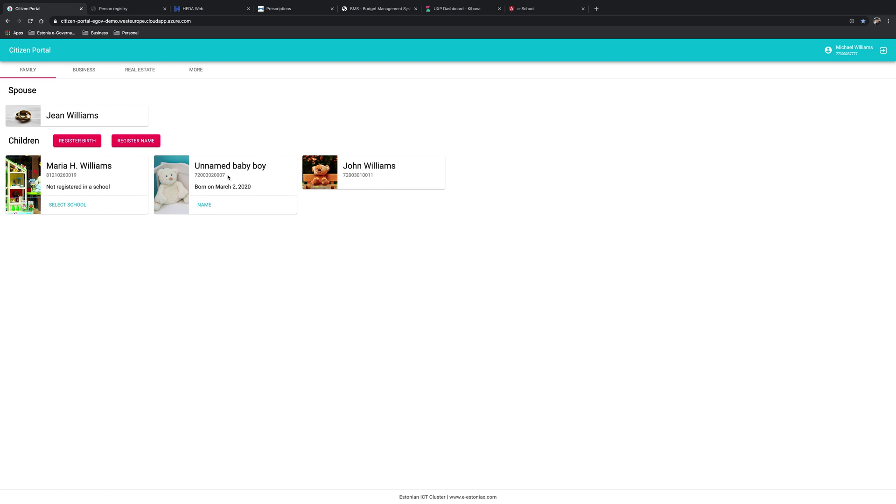
- Register the given name George for the baby and reload Citizen Portal's family page
left_click(205, 205)
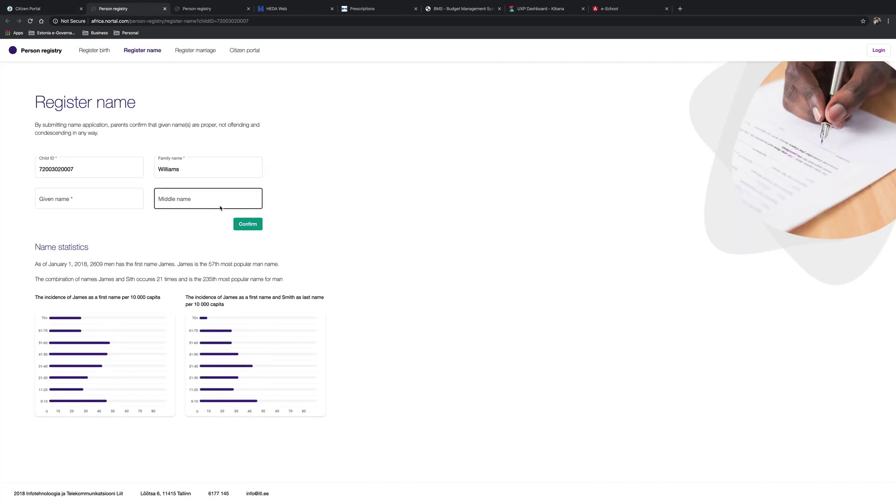
left_click(74, 199)
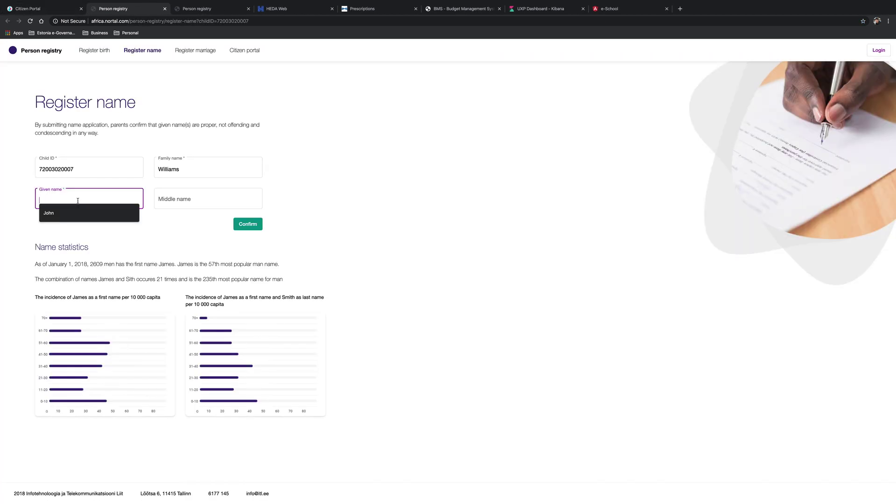
type("George")
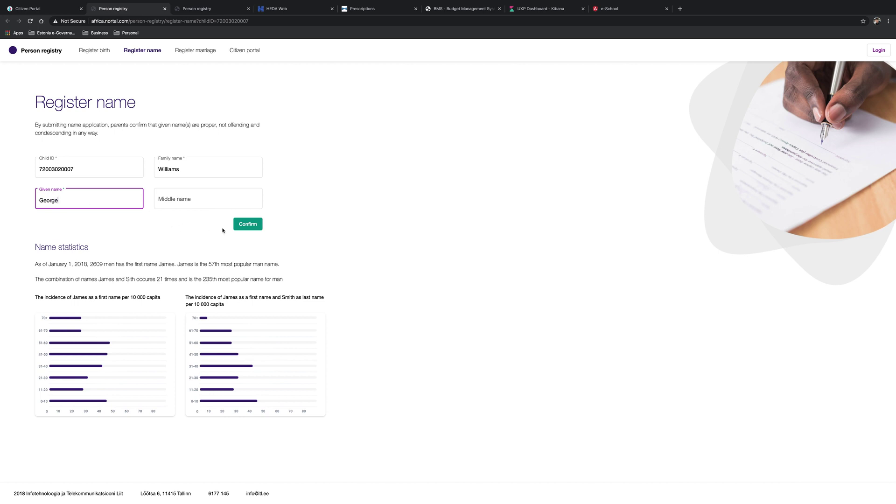
left_click(237, 226)
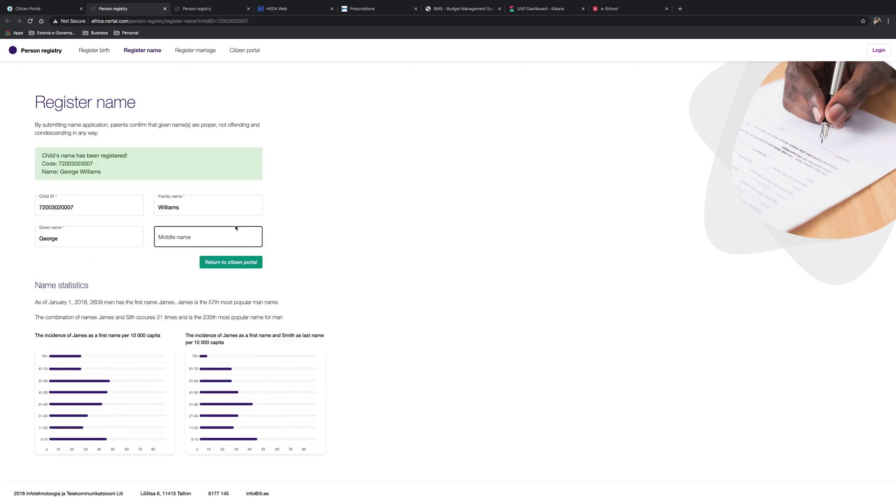
left_click(46, 7)
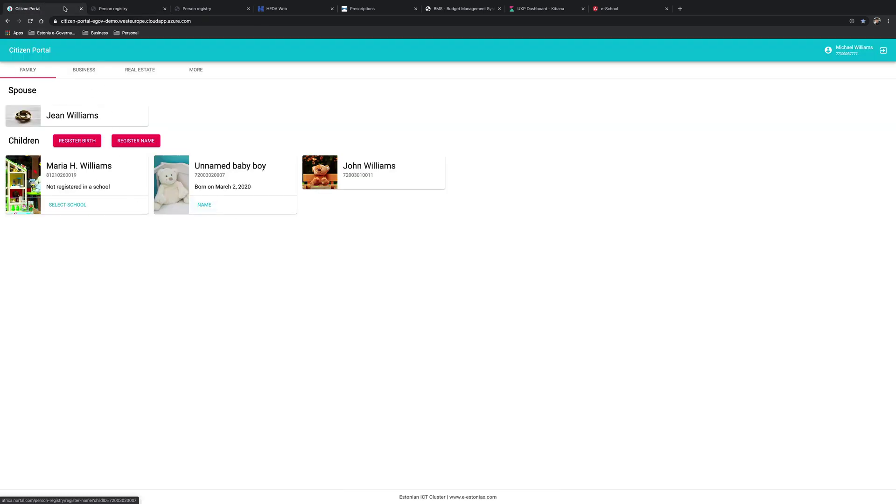
left_click(30, 21)
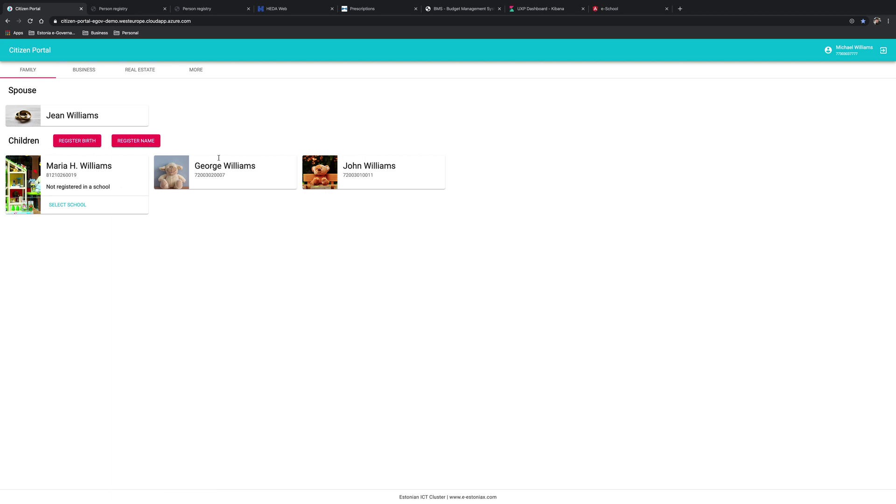
- In e-School, restart admission and load students from the Citizen Register, then return to Citizen Portal
left_click(631, 8)
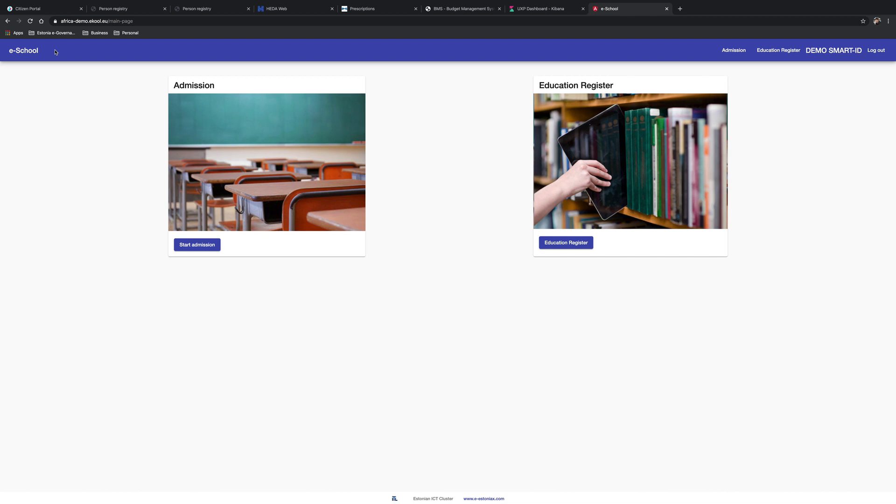
left_click(210, 245)
left_click(40, 104)
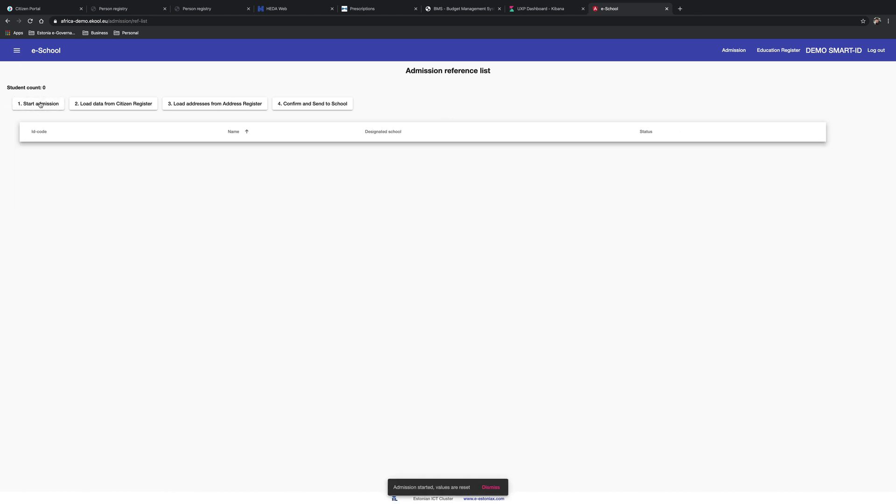
left_click(110, 105)
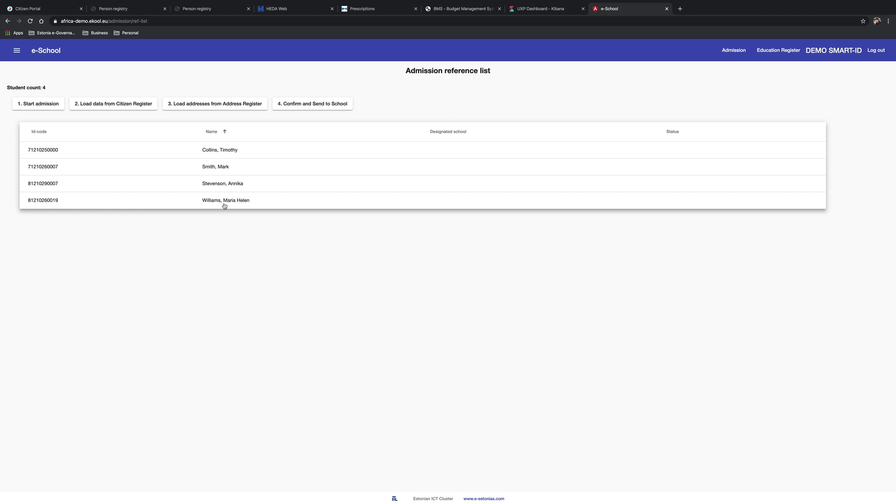
left_click(46, 9)
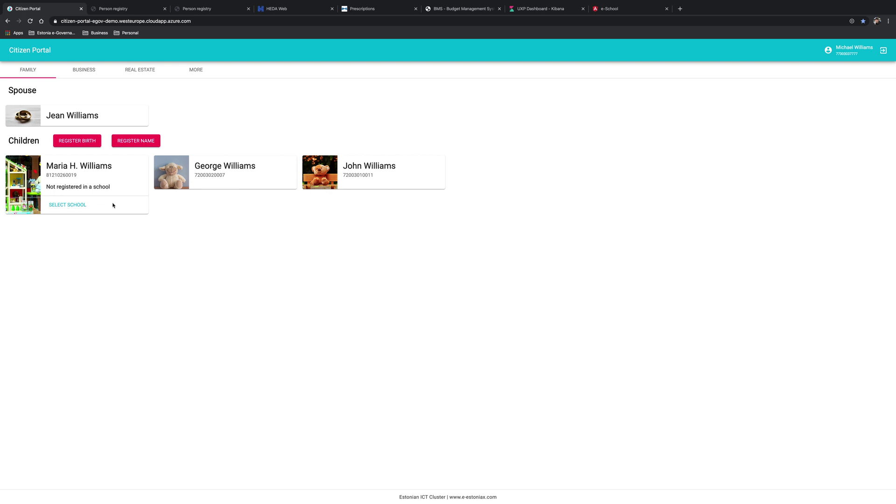
- Send Elementary School as the eldest child's preferred school, then check e-School's admission list
left_click(84, 206)
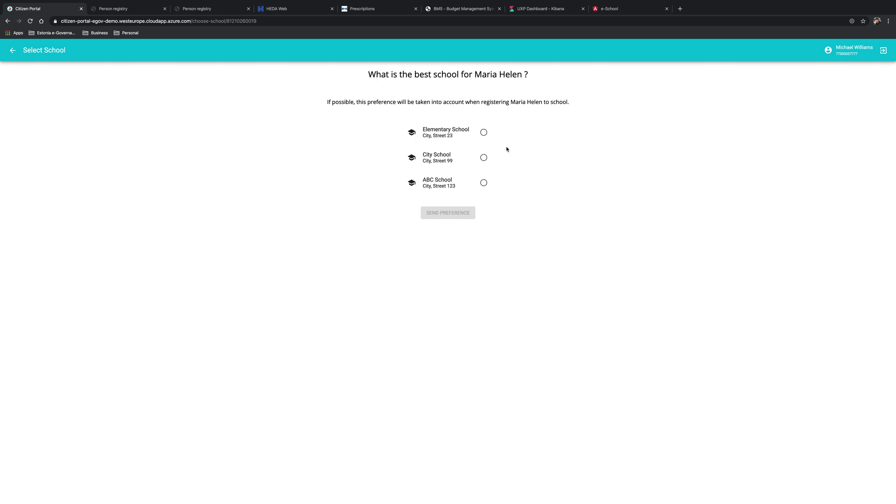
left_click(485, 133)
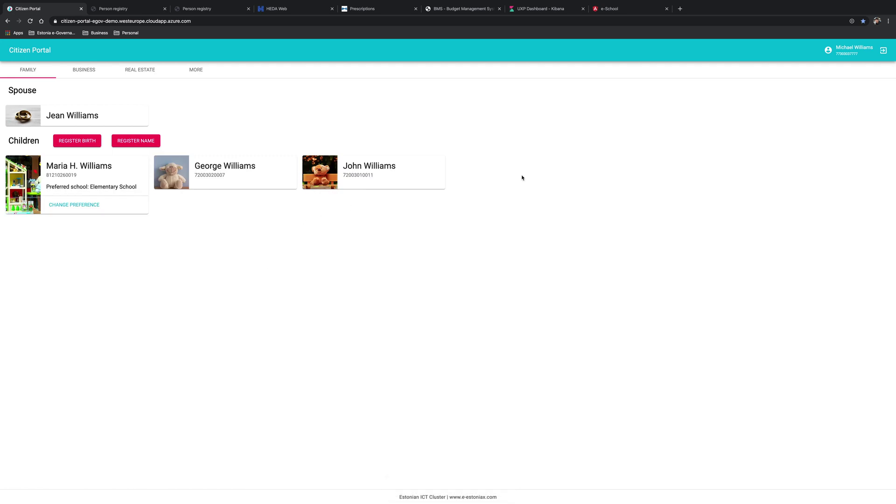
left_click(626, 9)
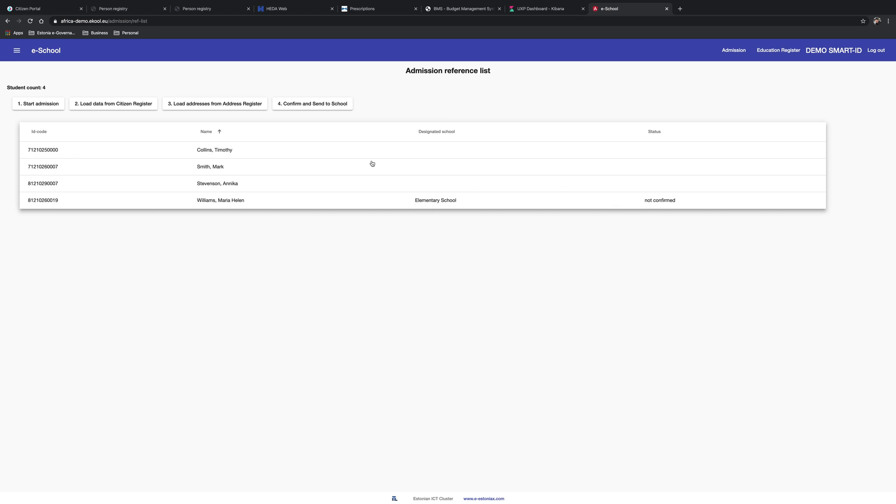
- Confirm the Elementary School admission and send it to the school, then close a Person registry tab
left_click(314, 105)
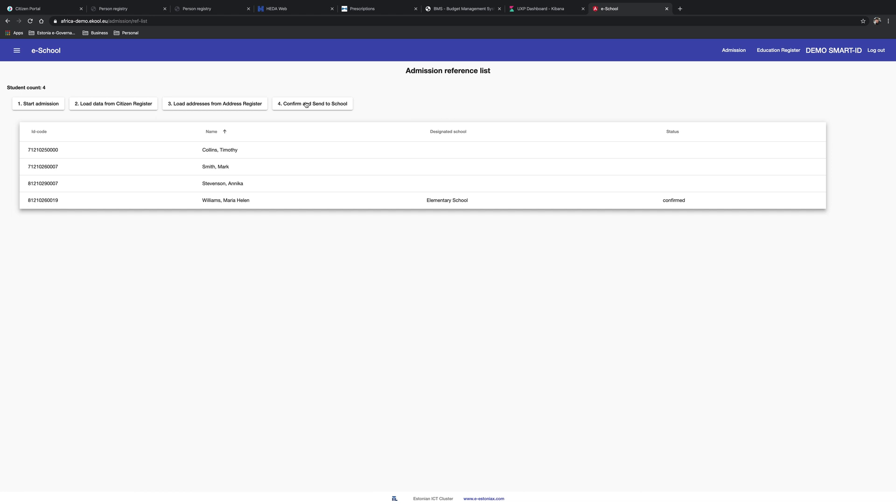
left_click(47, 11)
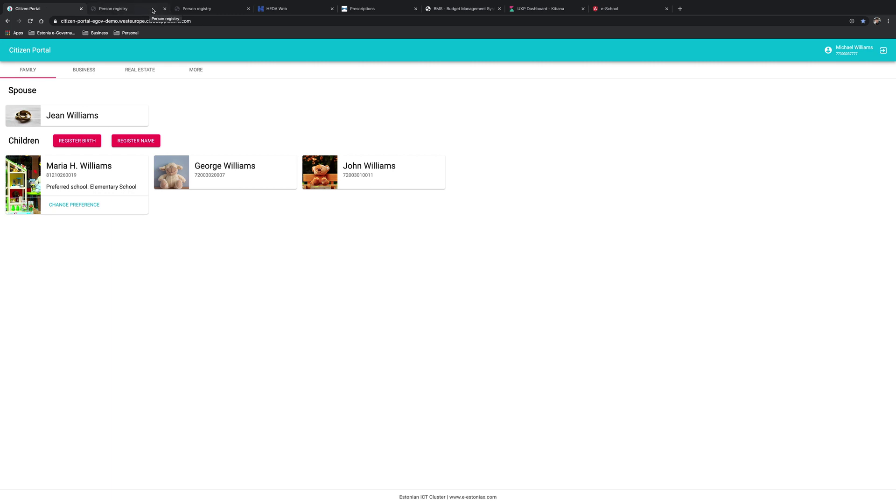
left_click(165, 9)
- In HEDA Web's emergency registration, find the patient by personal code and open their record
left_click(165, 9)
left_click(138, 10)
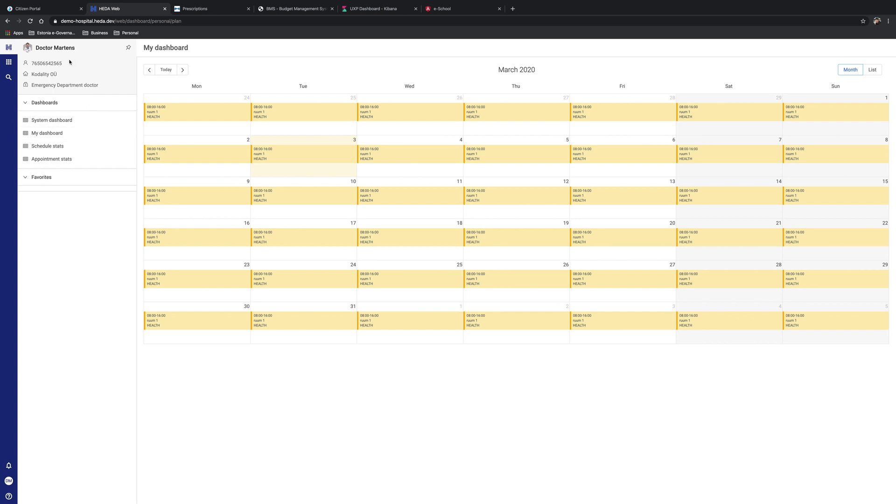
left_click(5, 66)
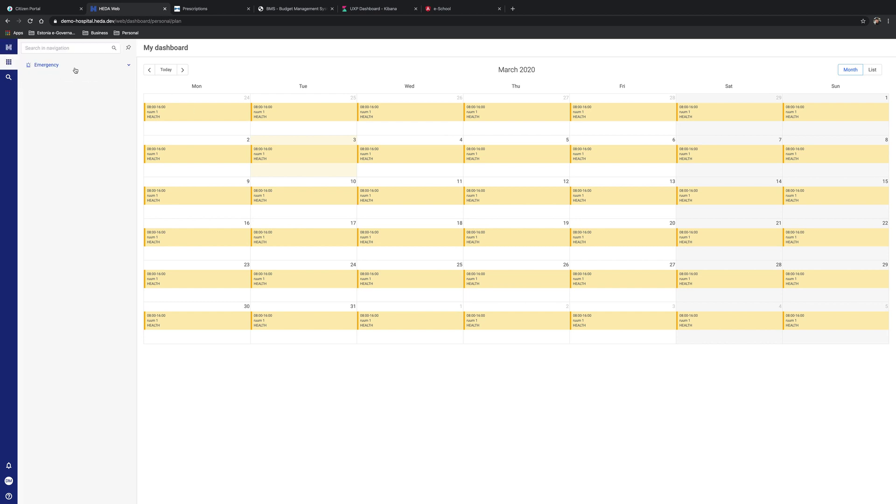
left_click(72, 68)
left_click(70, 79)
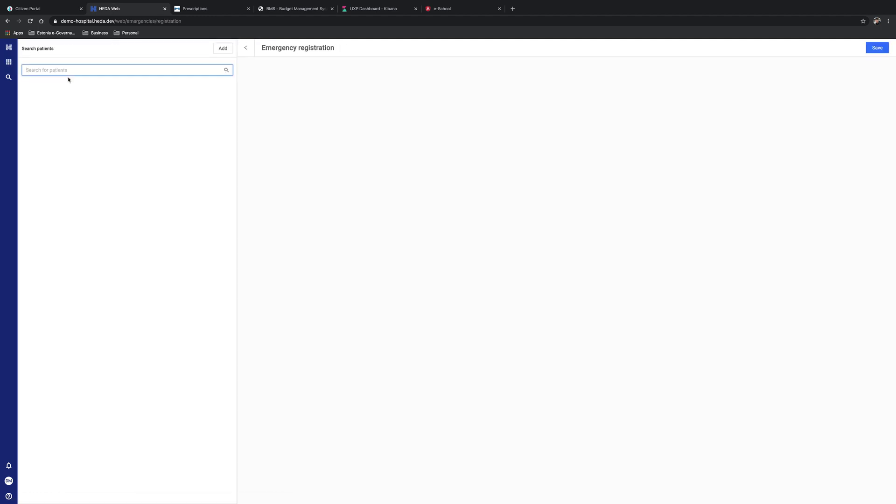
key("super+v")
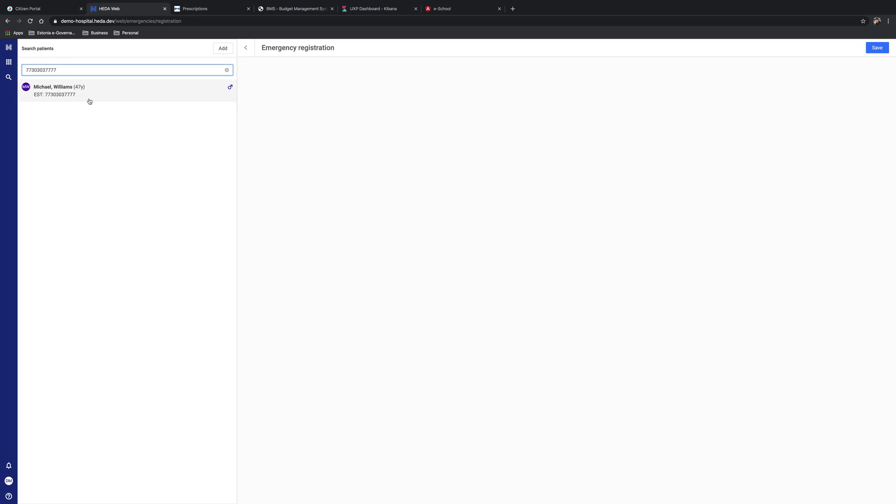
left_click(89, 97)
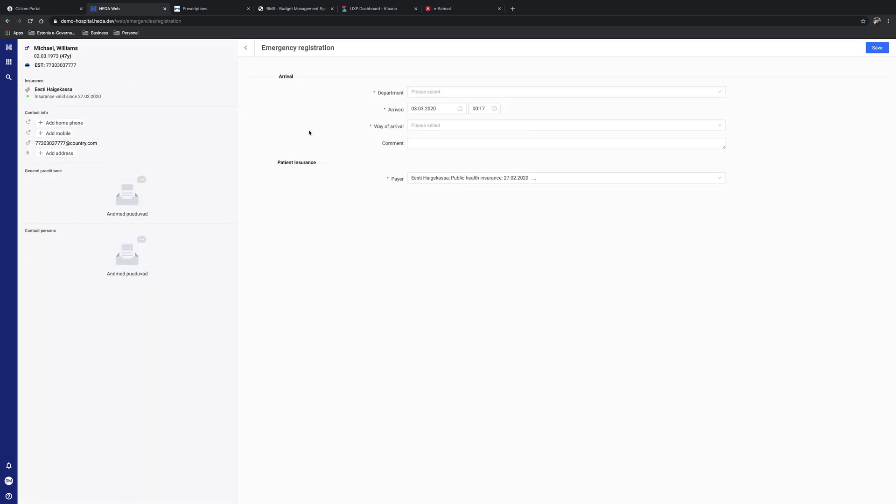
- Register Emergency department, arrival by ambulance, condition J14, comment 'high fever and difficulty breathing', and save
left_click(448, 93)
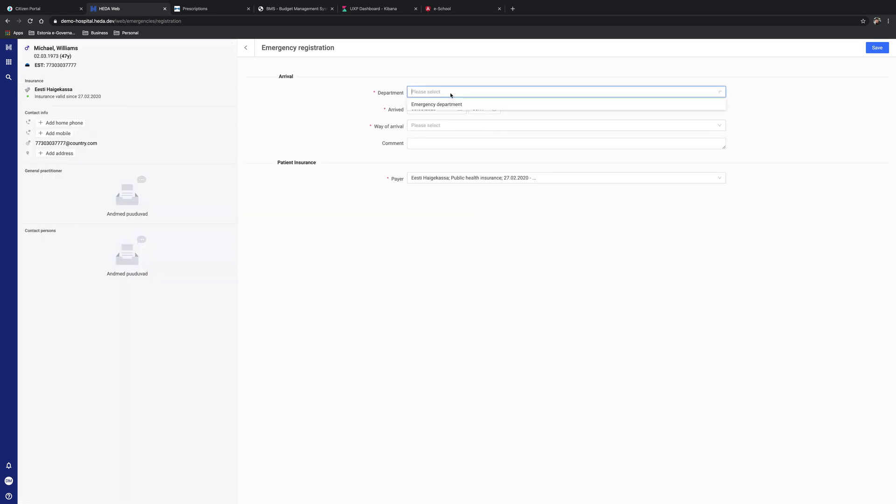
left_click(451, 104)
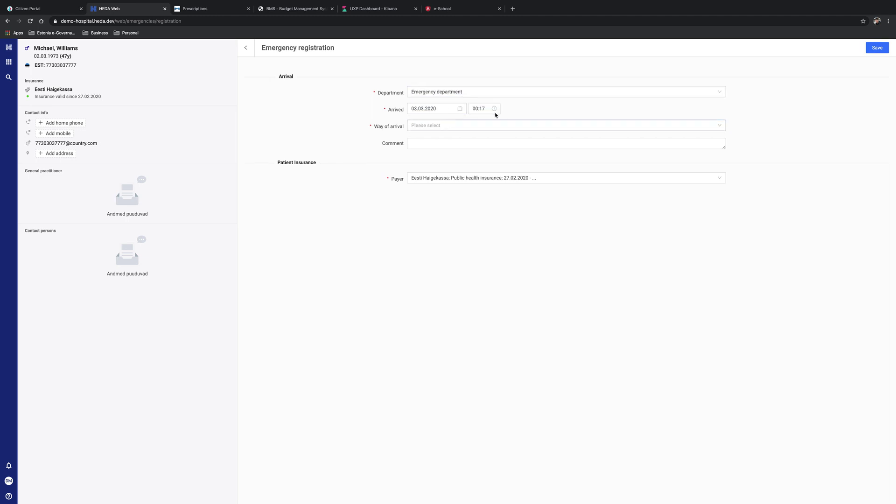
left_click(456, 126)
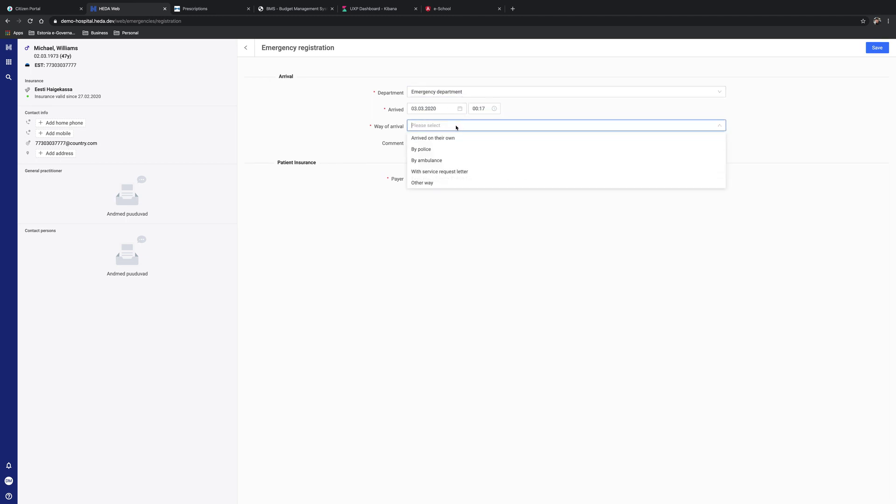
left_click(450, 161)
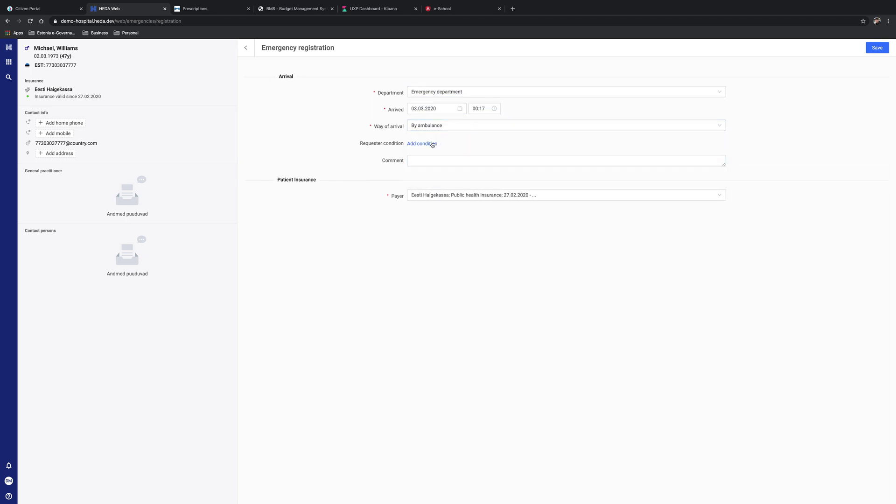
left_click(432, 145)
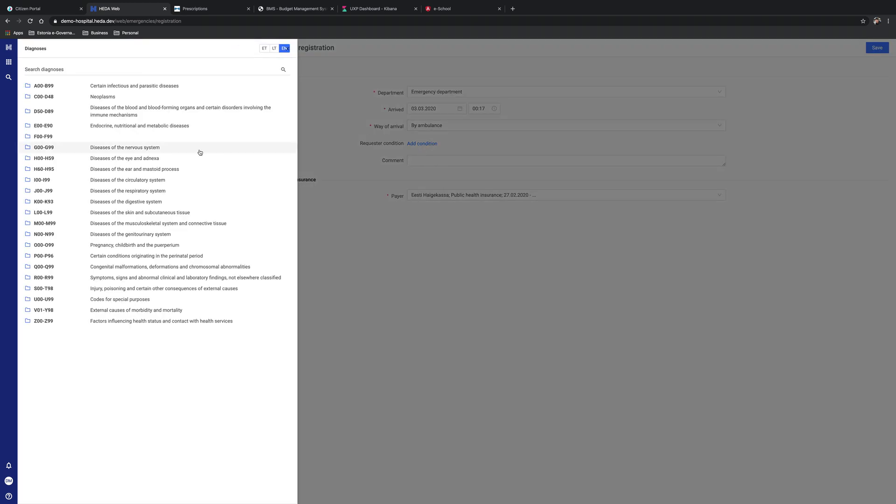
left_click(134, 196)
left_click(135, 105)
left_click(132, 150)
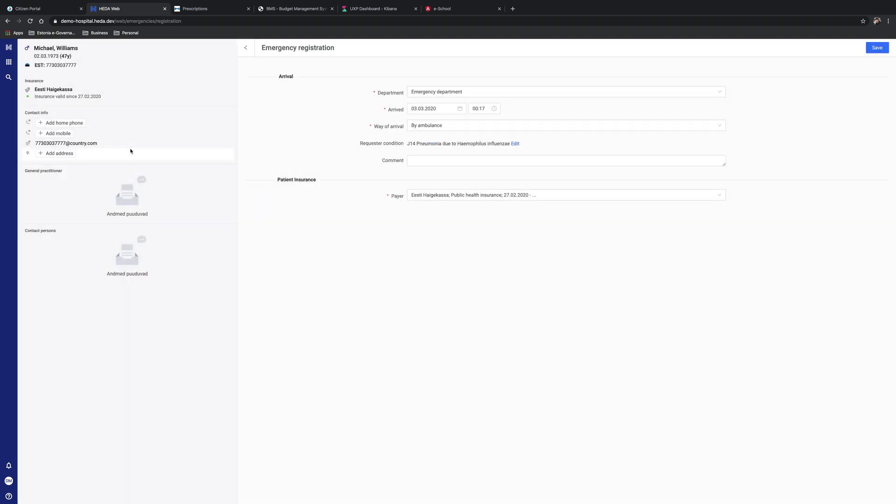
left_click(436, 161)
type("high fever and difficulty breathing")
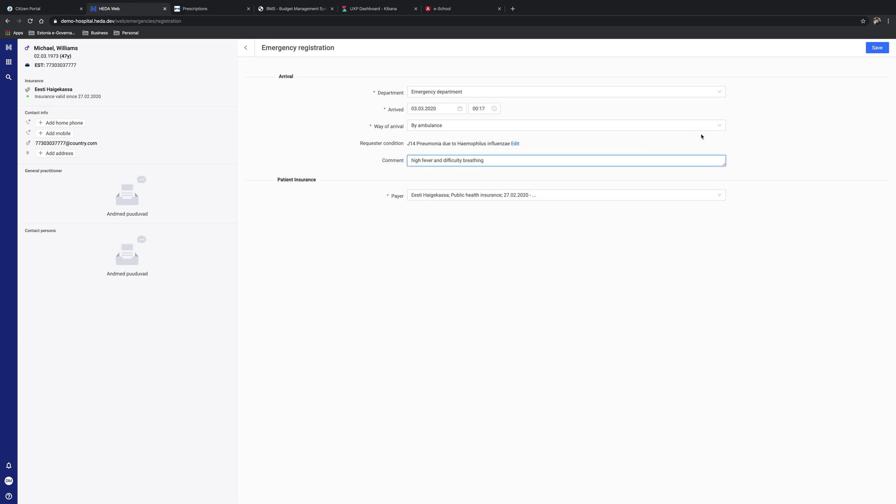
left_click(877, 48)
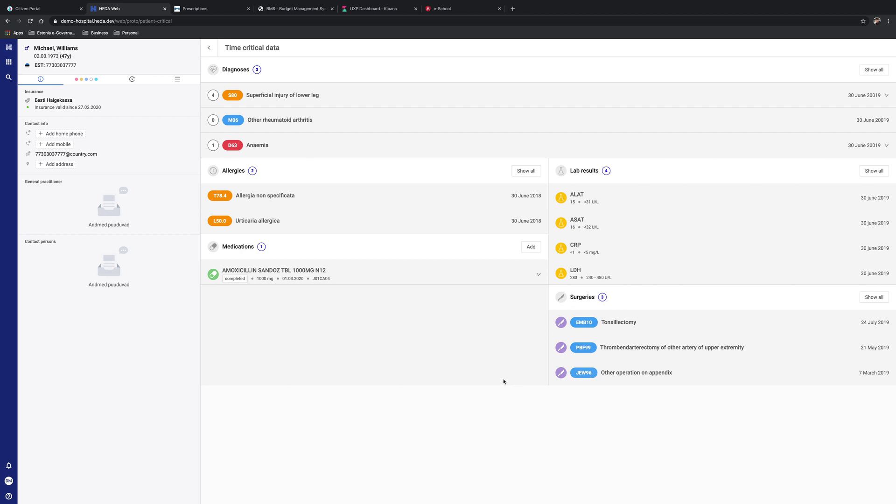
- Add an amoxicillin oral tablet medication, strength 1000mg, product AMOXICILLIN SANDOZ TBL 1000MG N12
left_click(532, 246)
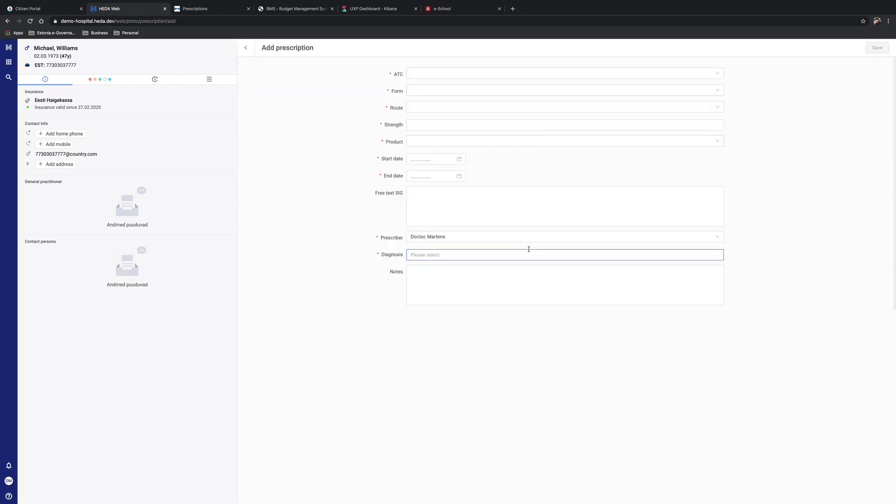
left_click(460, 199)
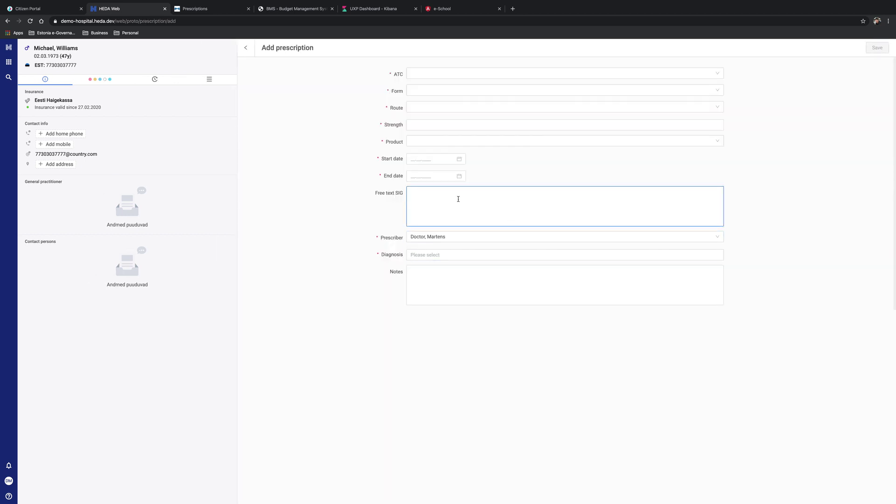
left_click(469, 71)
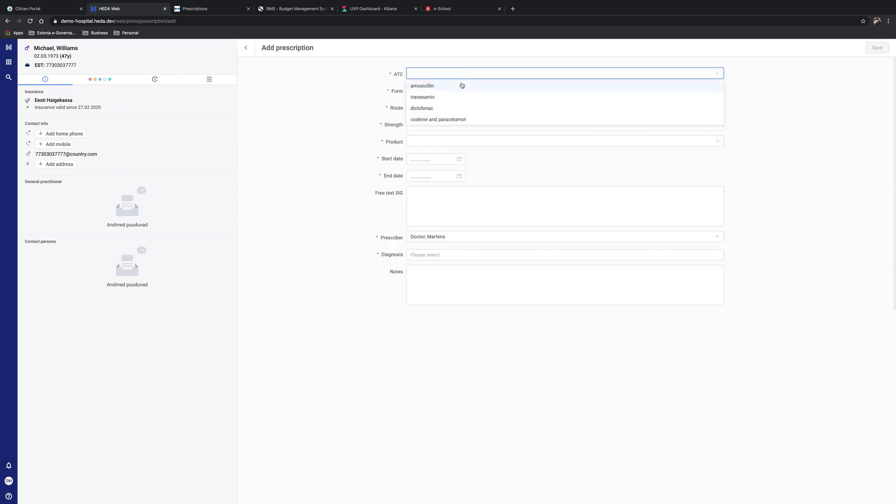
left_click(462, 85)
left_click(456, 90)
left_click(456, 113)
left_click(450, 108)
left_click(448, 119)
left_click(440, 124)
type("1000mg")
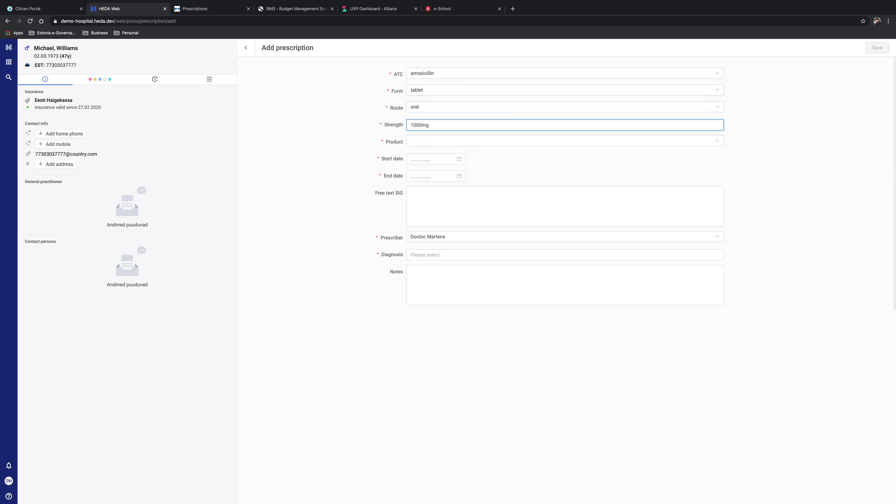
left_click(466, 140)
left_click(475, 154)
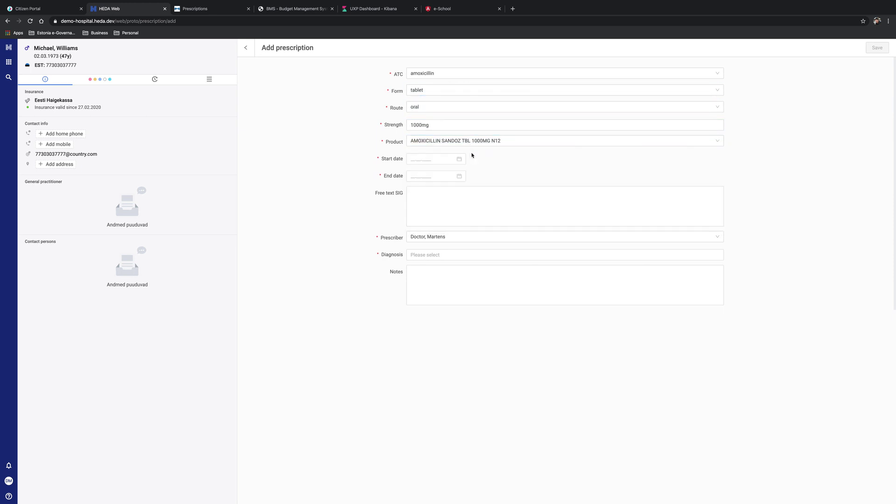
- Set dates 03.03–17.03.2020, SIG '1 tablet dail', diagnosis J14, notes 'heavy fluid intake, doctor visit in one week', and save
left_click(433, 159)
left_click(425, 203)
left_click(425, 178)
left_click(426, 240)
left_click(457, 199)
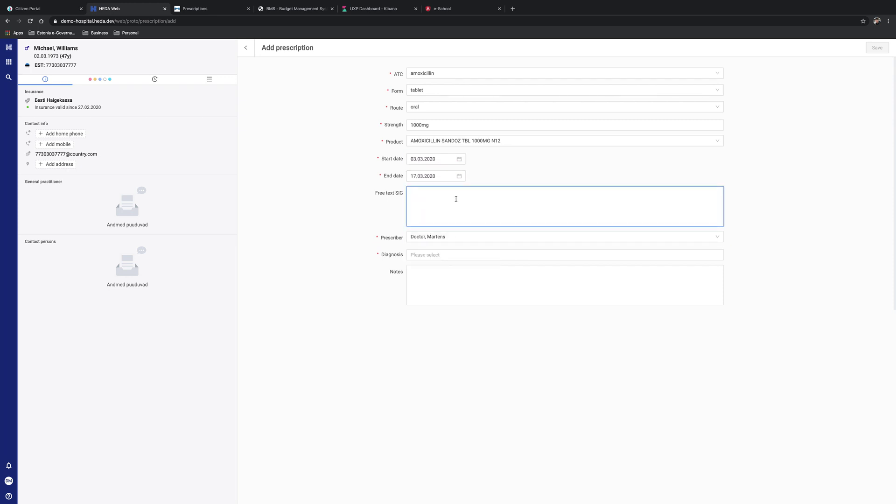
type("1 tablet daily")
left_click(481, 255)
left_click(130, 191)
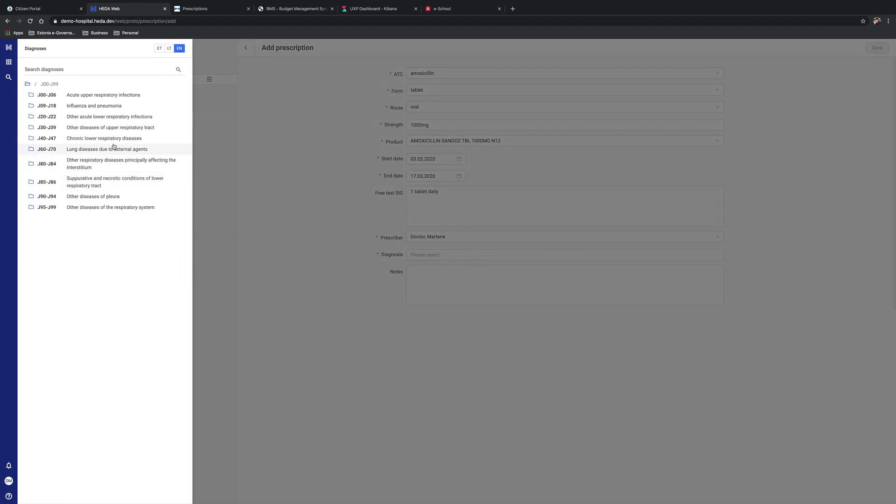
left_click(111, 107)
left_click(131, 149)
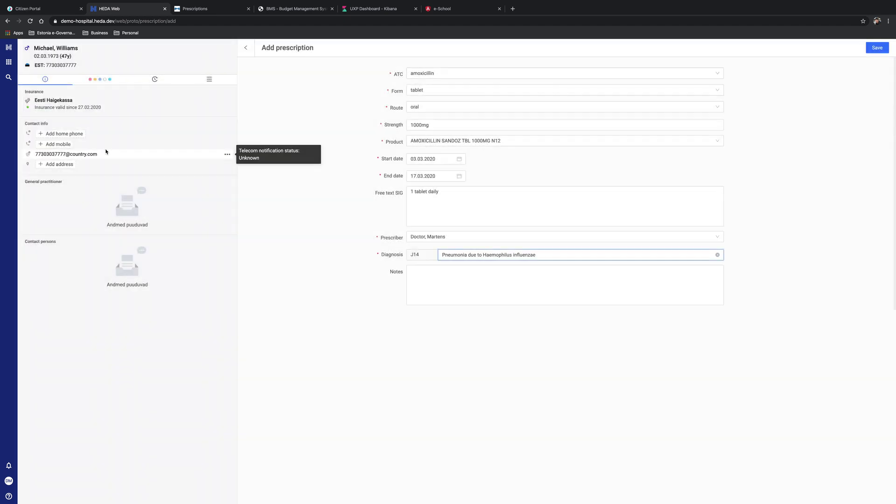
left_click(427, 275)
type("heavy fluid")
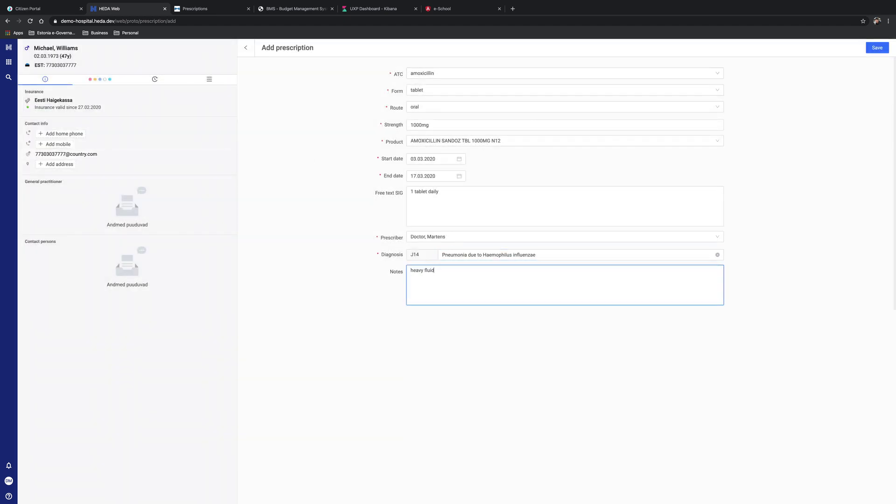
type(" intake, doctor visit in one week")
left_click(877, 47)
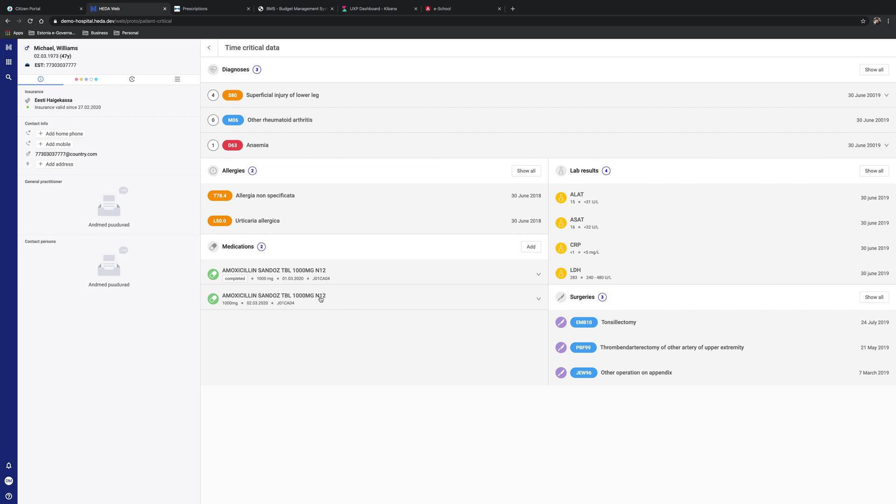
- Look up the patient's prescriptions by personal code in e-Prescription and issue the amoxicillin prescription
left_click(210, 19)
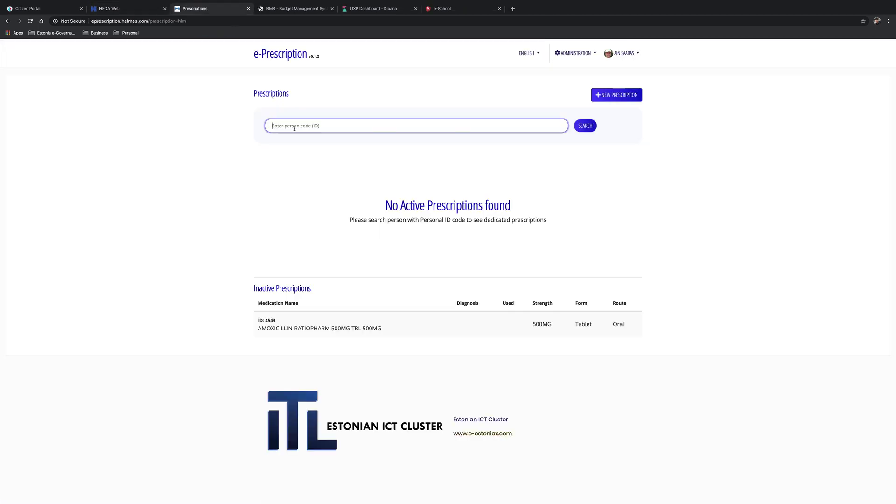
key("super+v")
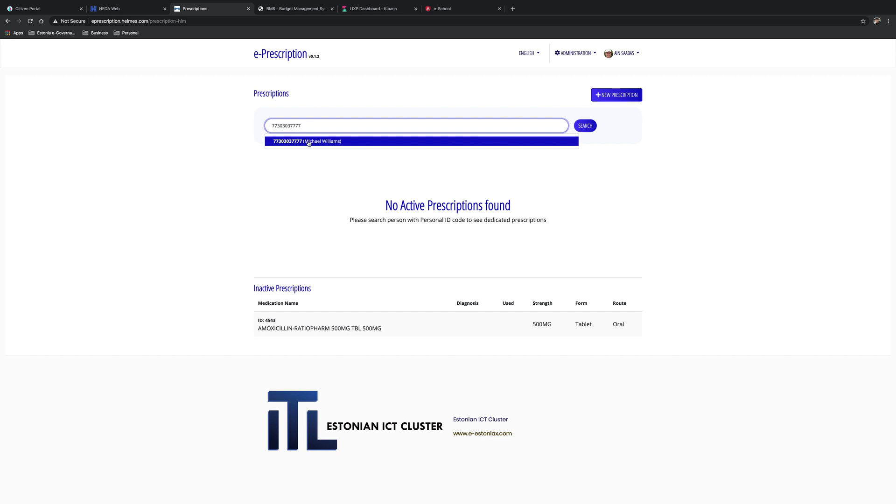
left_click(309, 142)
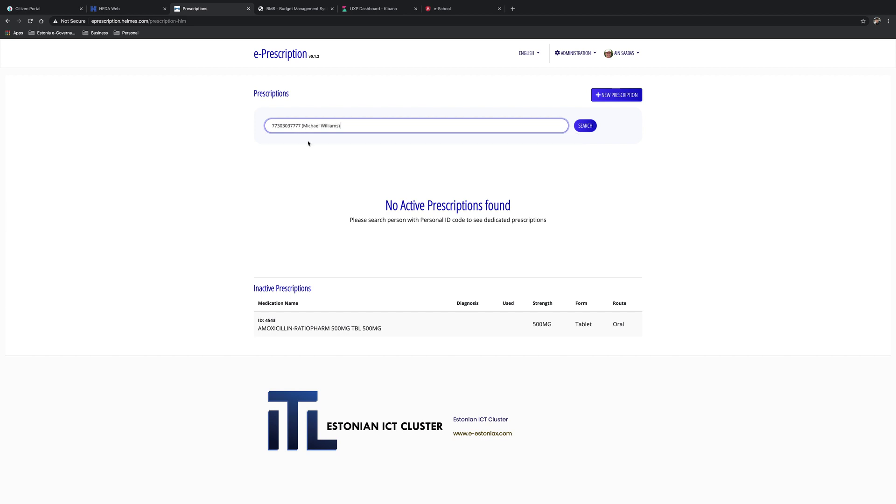
left_click(586, 130)
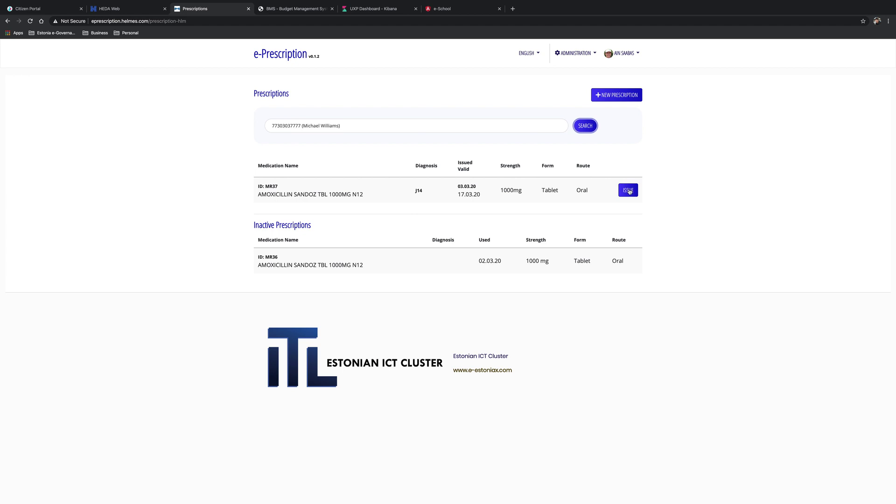
left_click(629, 190)
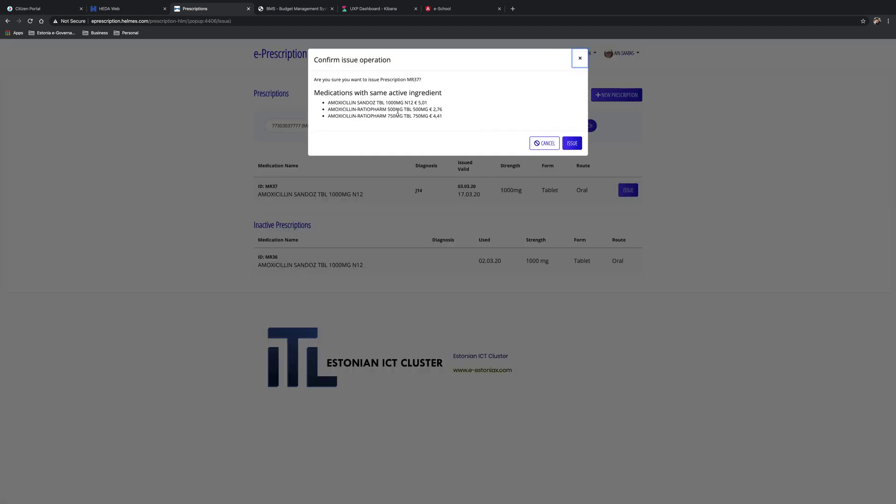
left_click(575, 145)
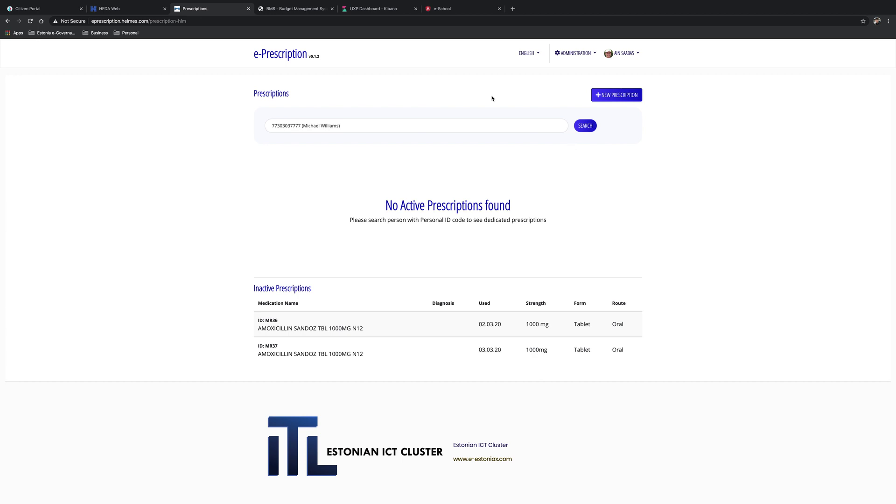
- Return to Citizen Portal and view the Business page showing International Timber
left_click(30, 9)
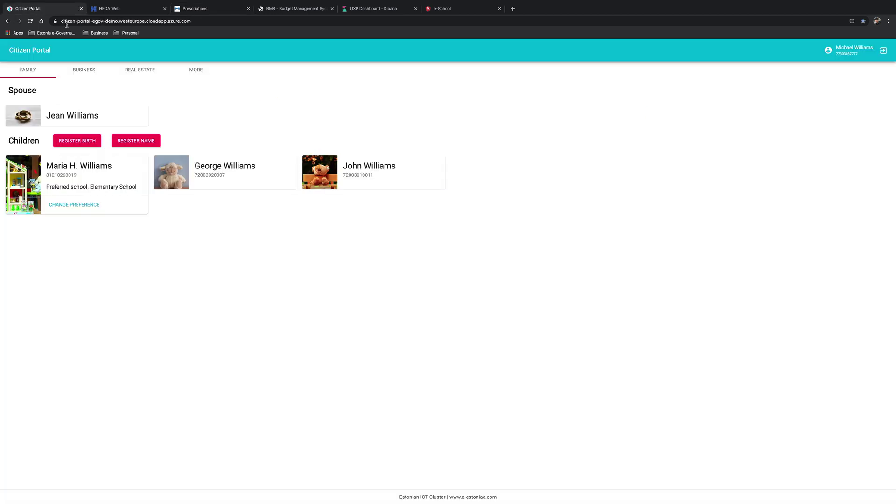
left_click(89, 72)
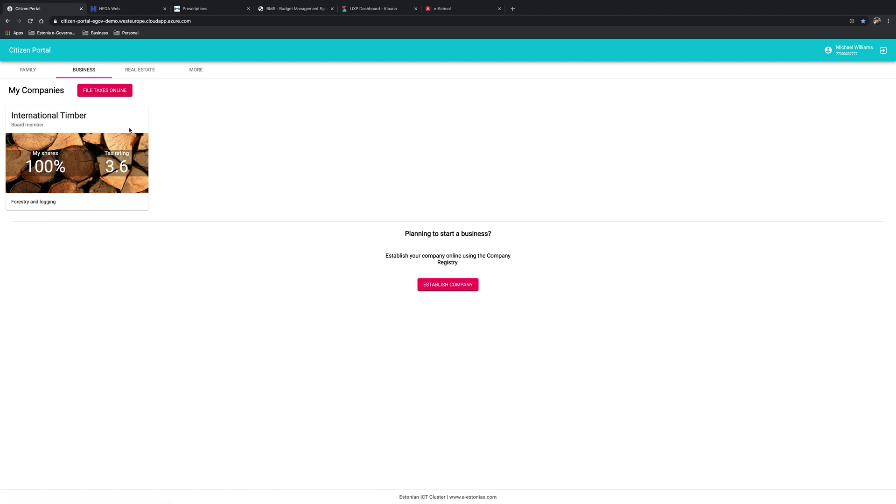
- Start the new company 'International Logging Ltd': forestry and logging, 100000 share capital, 987 First Street
left_click(445, 290)
left_click(92, 176)
type("I")
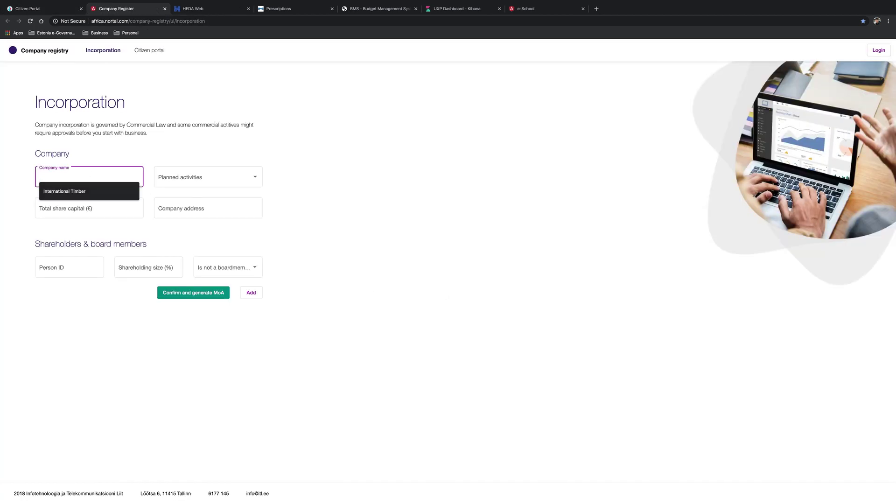
type("nternational Loggin")
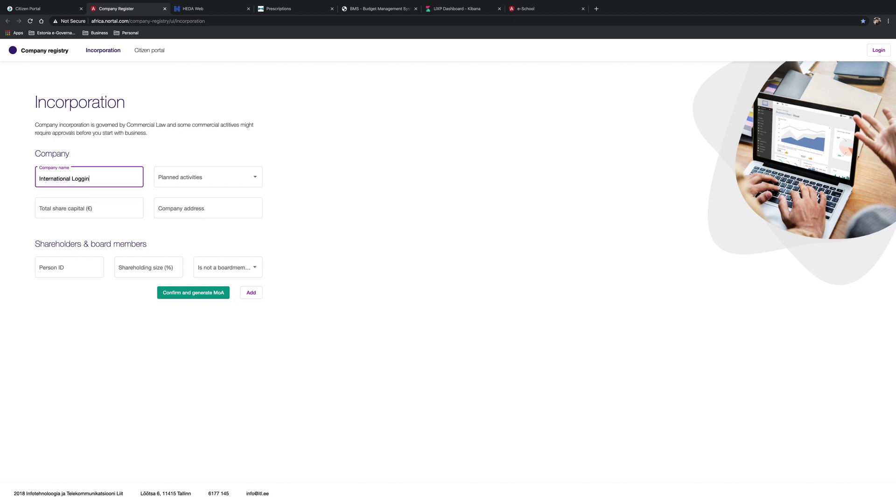
type("g Ltd")
left_click(206, 177)
left_click(209, 196)
left_click(99, 209)
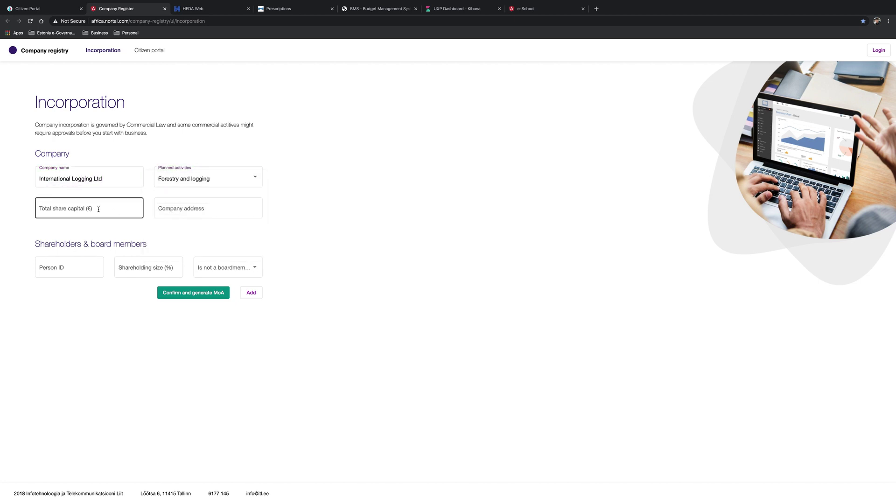
left_click(98, 210)
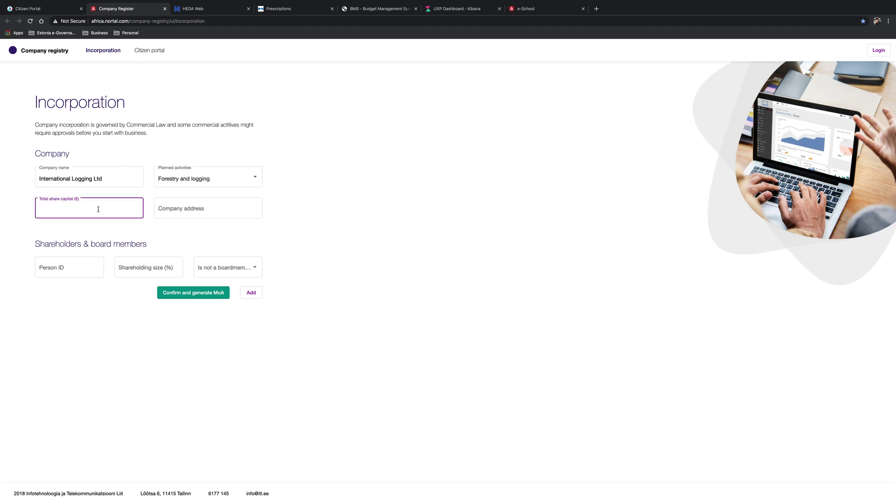
type("100000")
left_click(218, 208)
type("987")
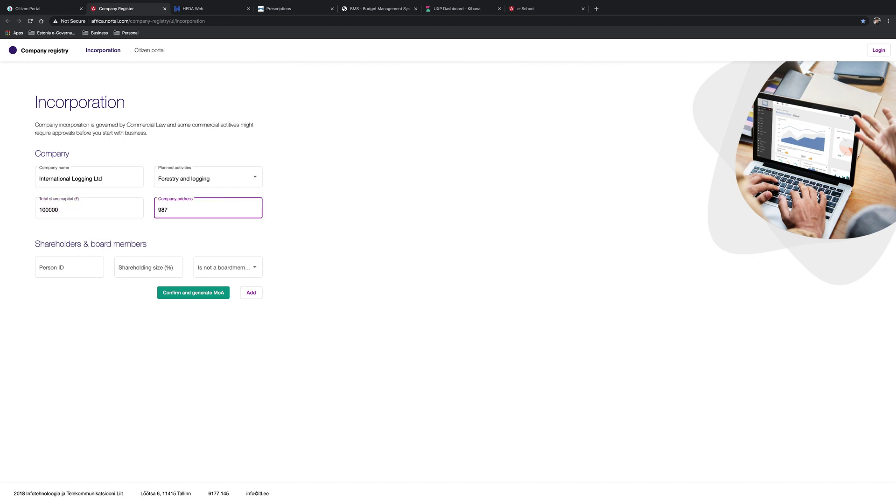
type(" First Street")
- Add the 100% shareholder as board member, generate and sign the memorandum, then file taxes online
left_click(77, 275)
left_click(131, 274)
type("100")
left_click(224, 267)
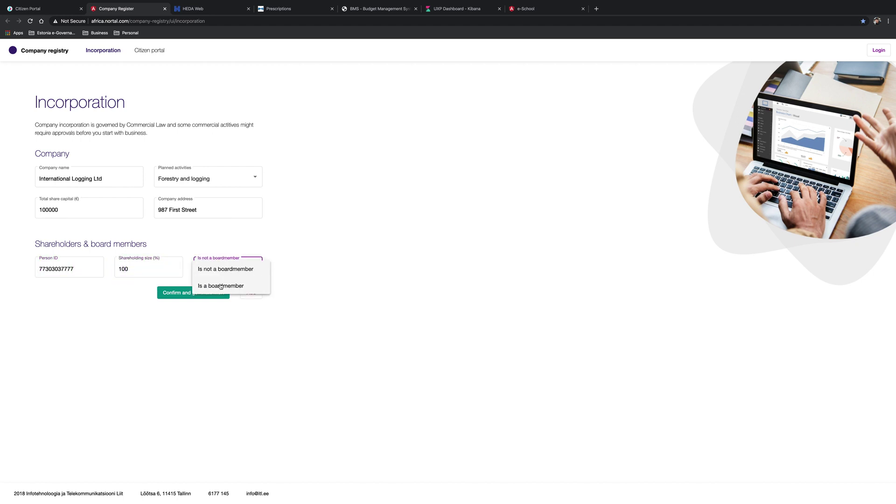
left_click(221, 286)
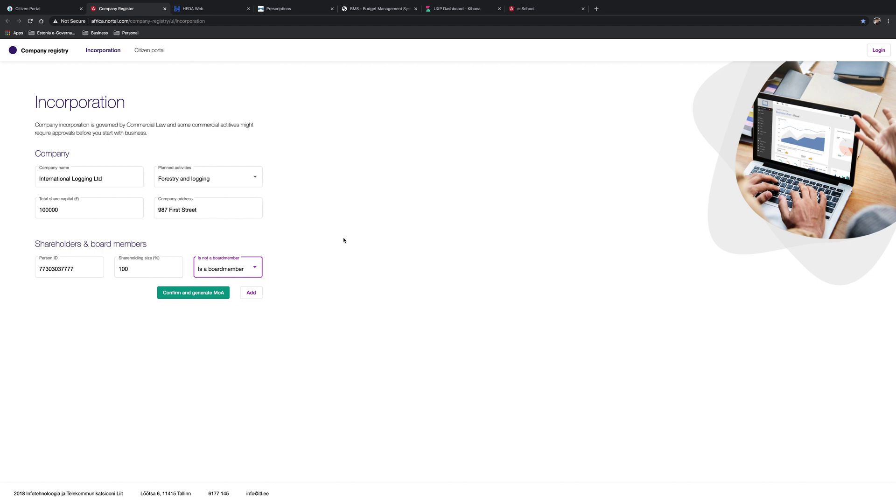
left_click(215, 299)
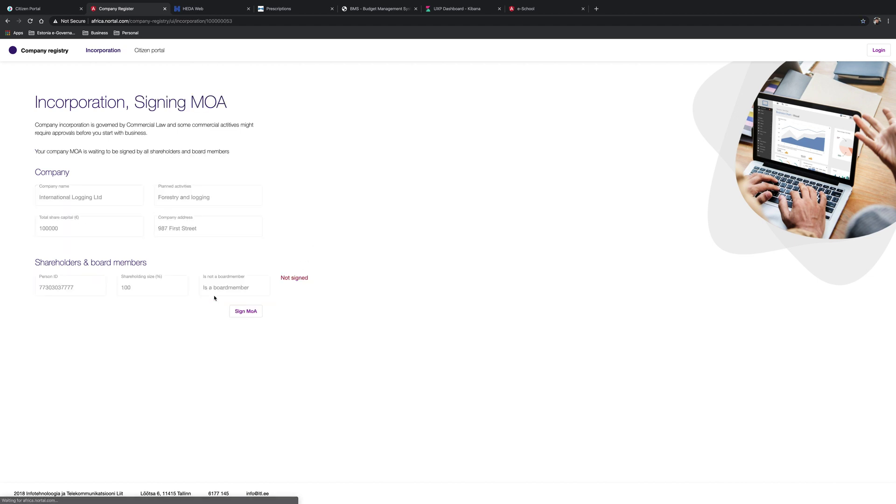
left_click(250, 314)
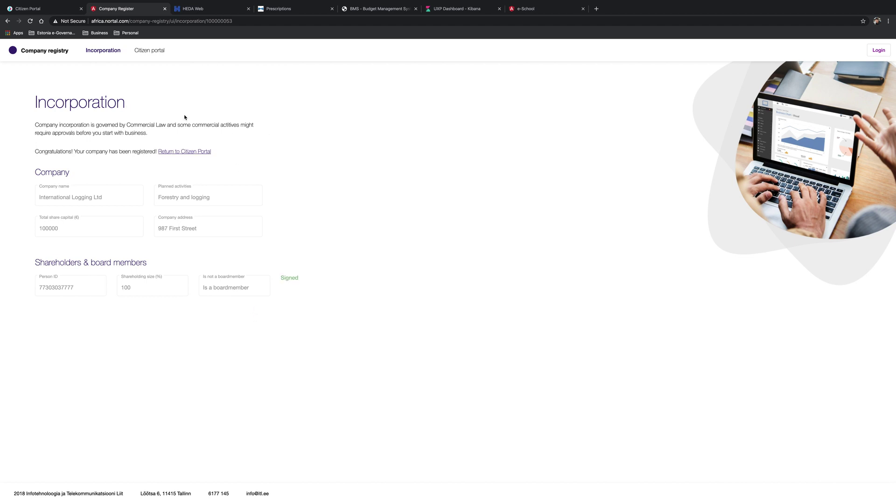
left_click(18, 13)
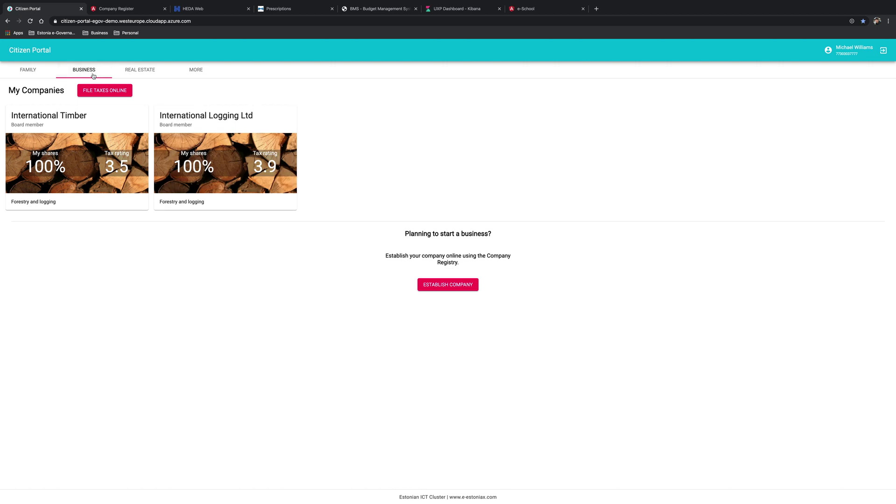
left_click(120, 91)
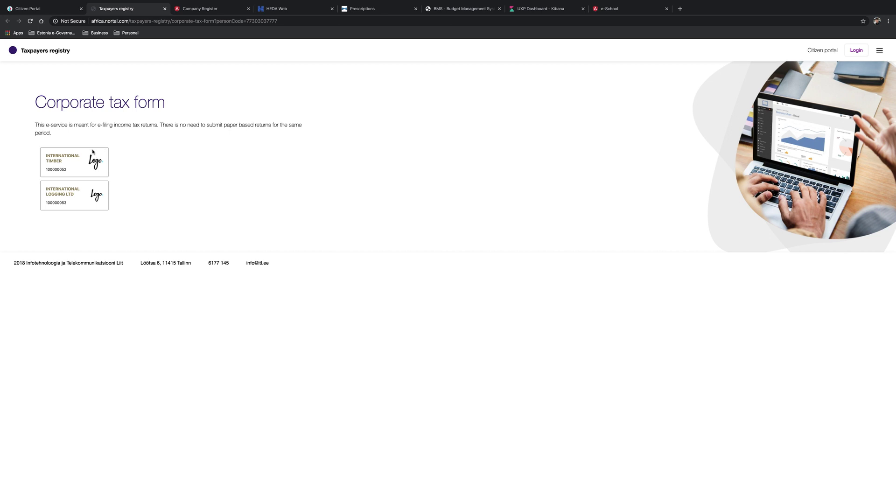
- Start International Timber's corporate tax return for 2019, quarter Q4
left_click(63, 165)
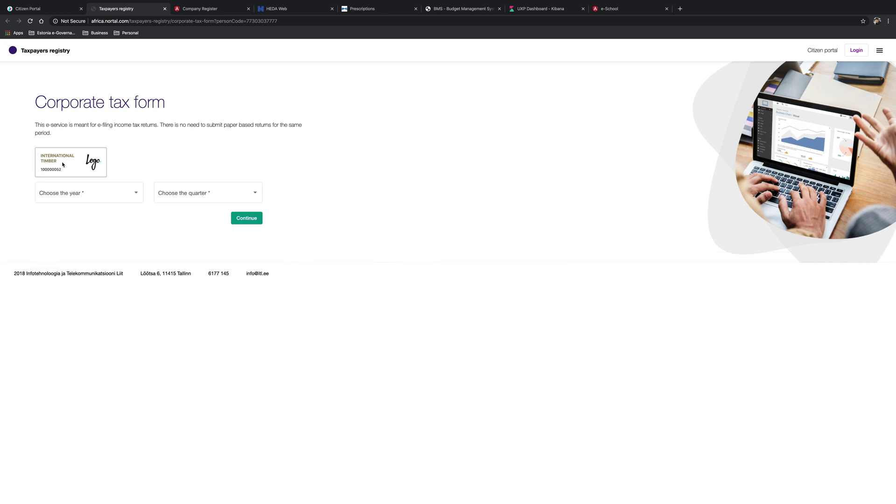
left_click(127, 192)
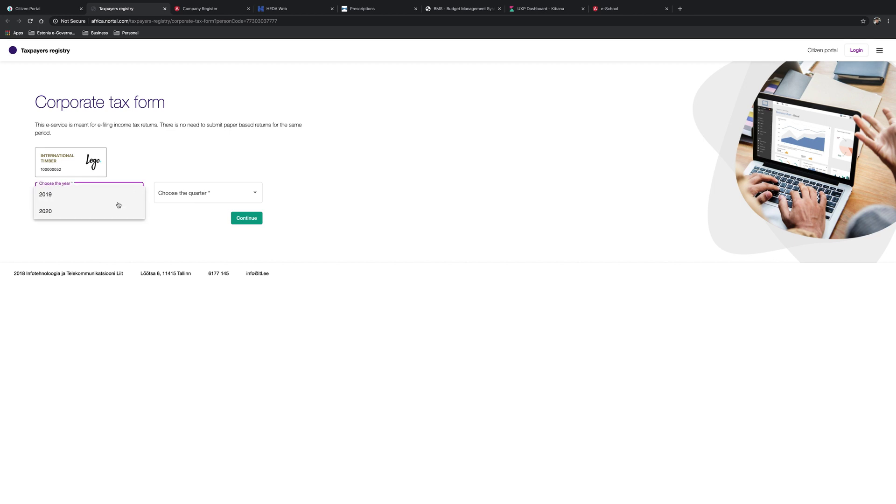
left_click(118, 201)
left_click(182, 196)
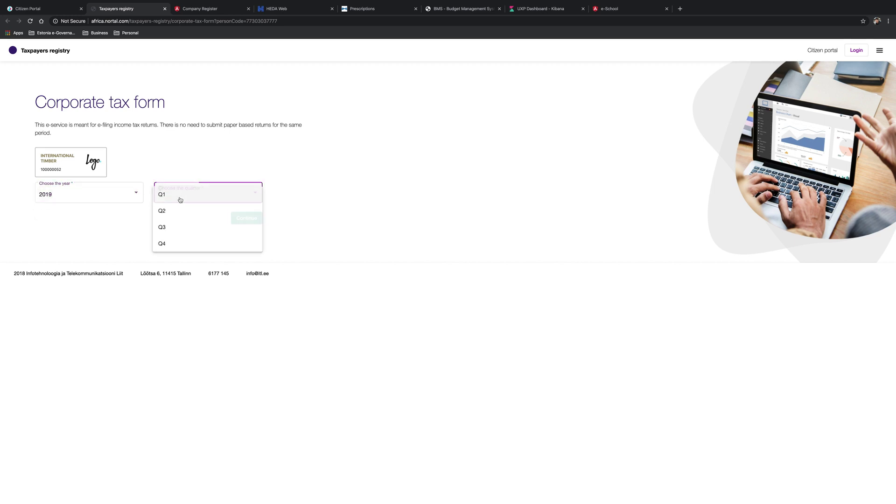
left_click(206, 247)
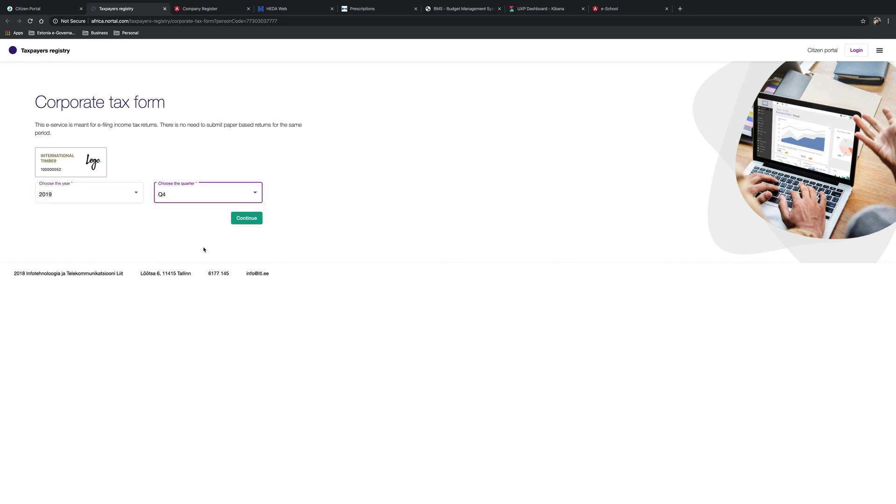
left_click(247, 220)
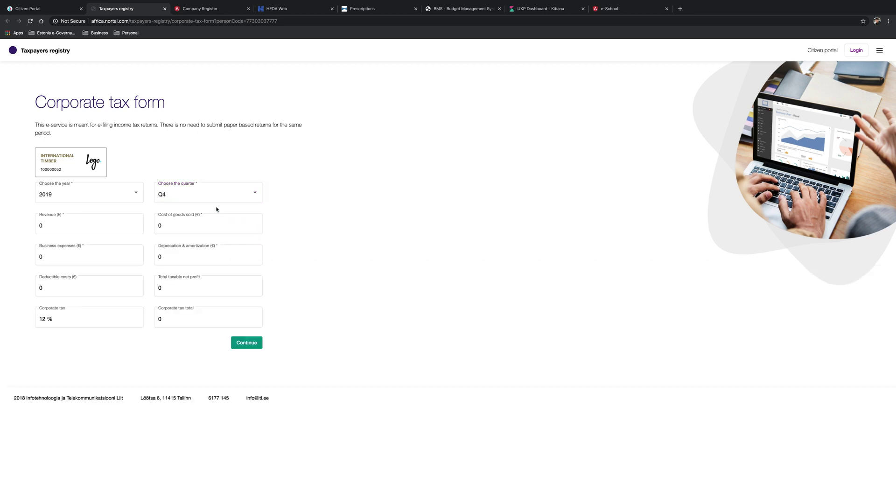
- Enter revenue 100000, goods cost 80000, expenses 5000 and depreciation 2000, then submit the return
left_click(80, 223)
type("100000")
key("Tab")
type("80000")
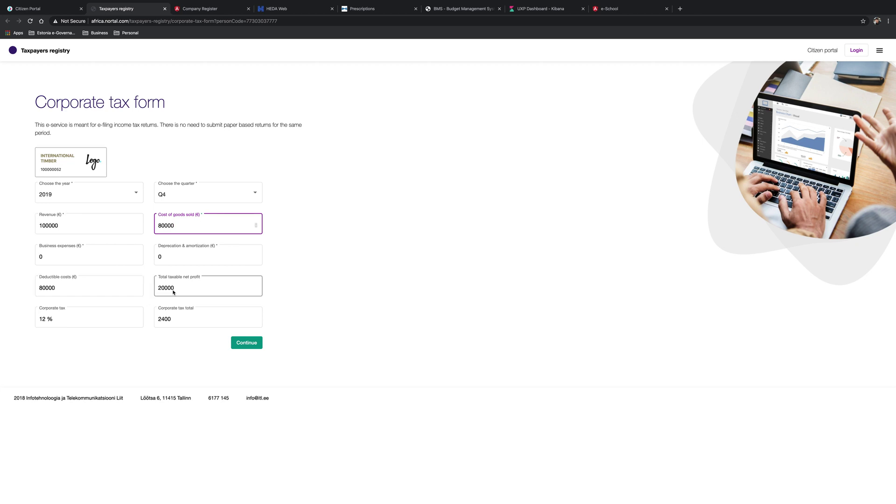
left_click(103, 260)
key("BackSpace")
type("5000")
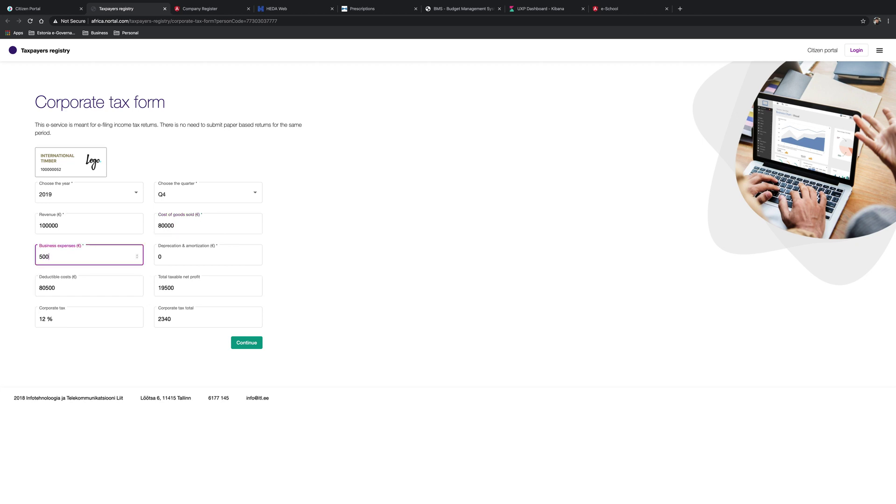
key("Tab")
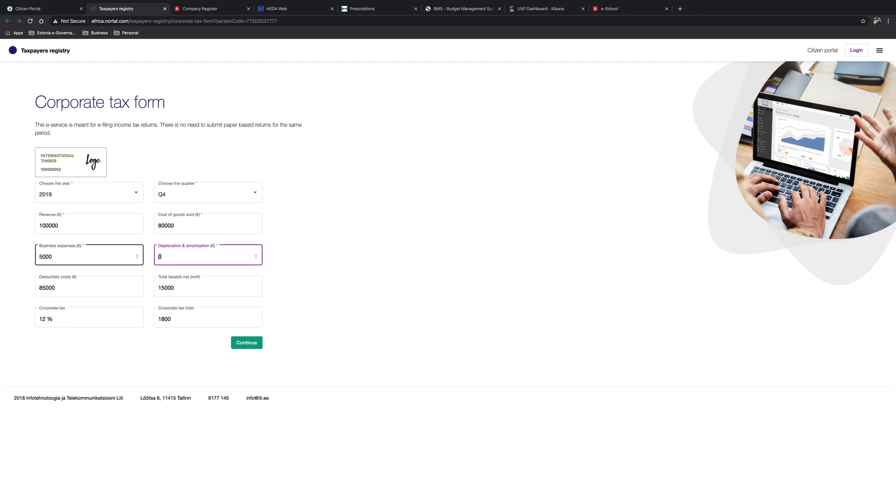
type("2000")
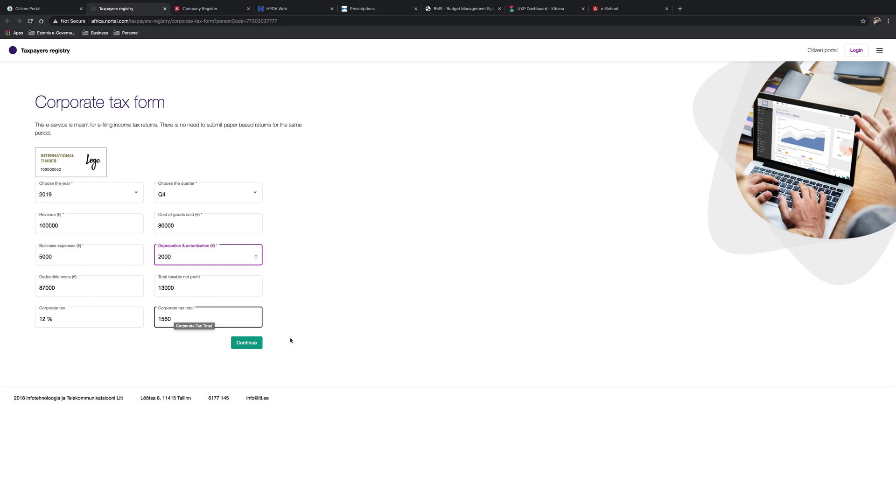
left_click(253, 347)
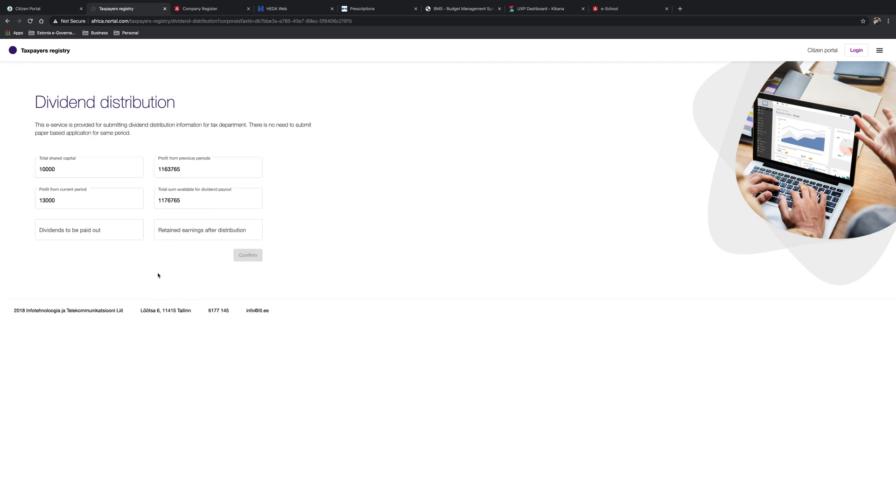
- Register a 50000 dividend payout to the shareholder
left_click(100, 231)
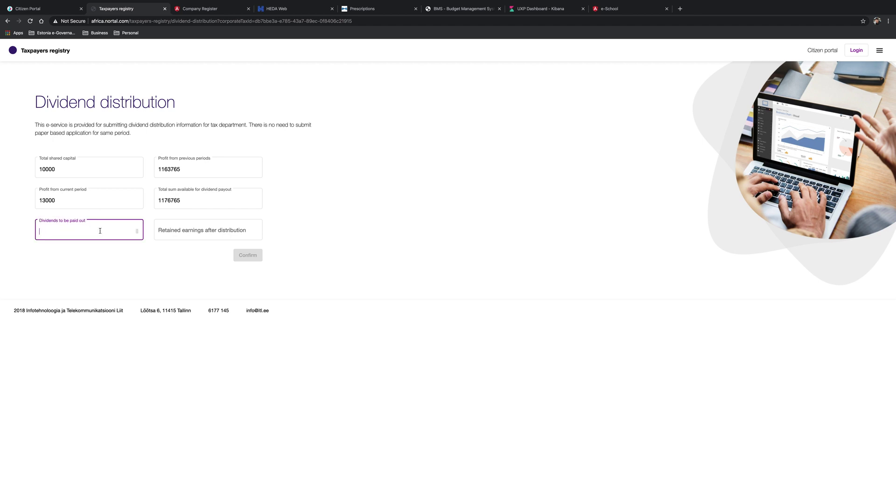
type("50000")
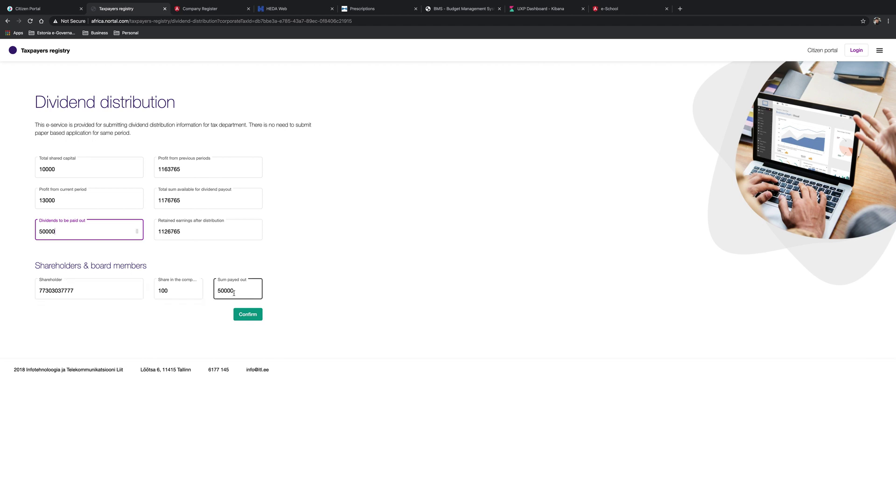
left_click(255, 314)
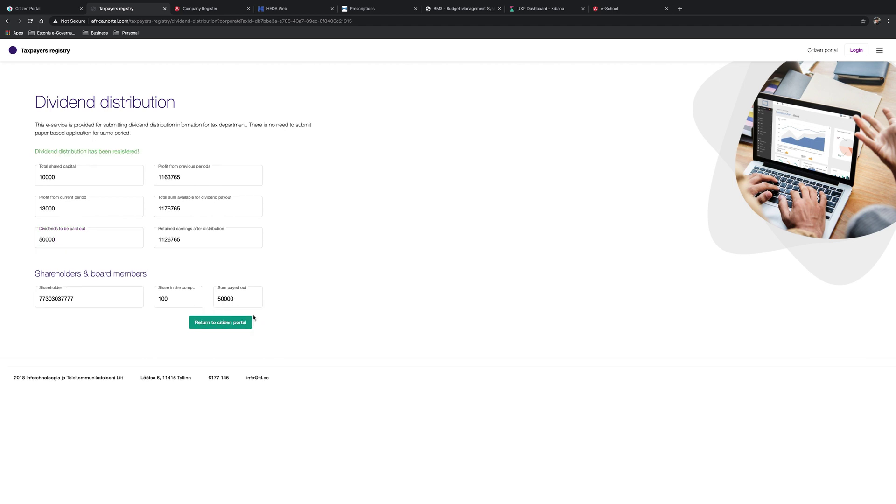
- Return to the Citizen Portal and show its other available e-services
left_click(50, 12)
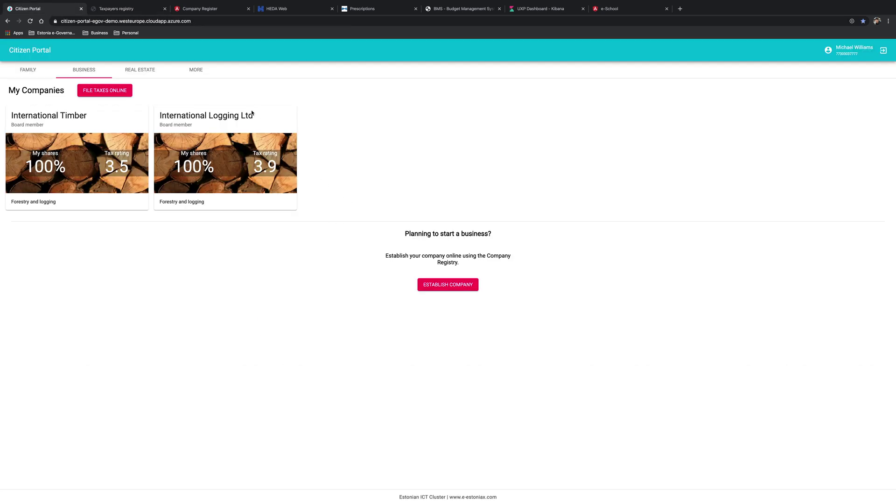
left_click(201, 71)
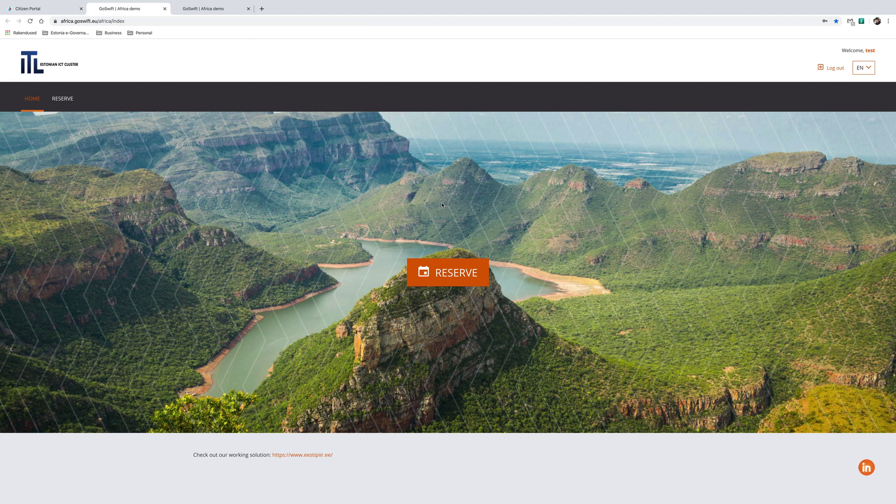
- Start a GoSwift reservation at Border Crossing Point 1 in the pre-reserve queue
left_click(449, 271)
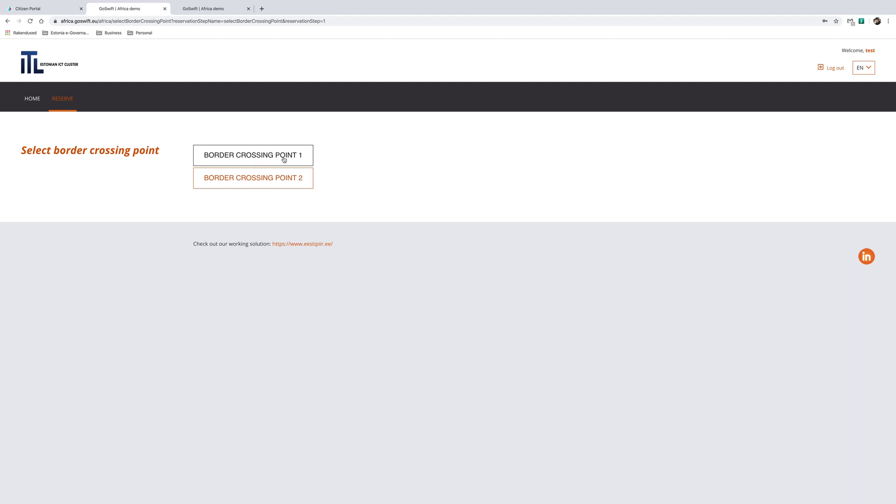
left_click(284, 159)
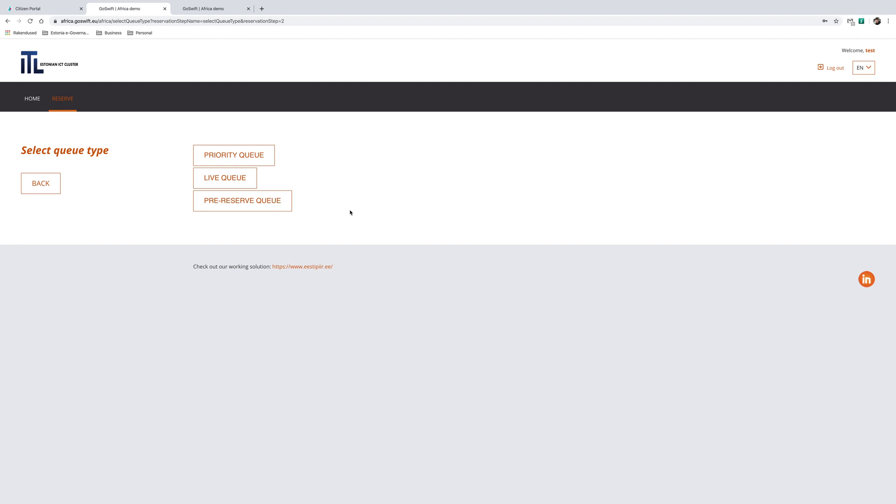
left_click(270, 206)
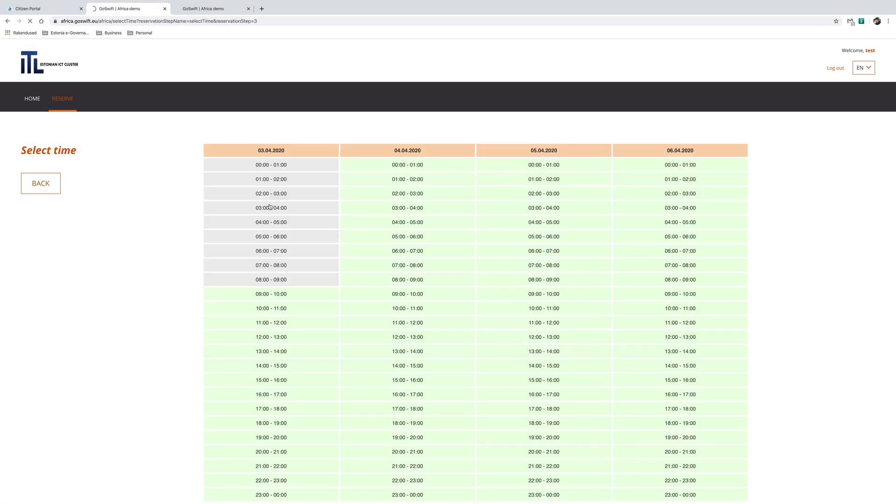
- Book the 06.04.2020 16:00–17:00 slot and fill in the driver's details and vehicle plate
left_click(643, 393)
left_click(256, 161)
type("77303037777")
key("Tab")
key("Tab")
key("Tab")
type("a245235")
key("Tab")
type("2353sadf")
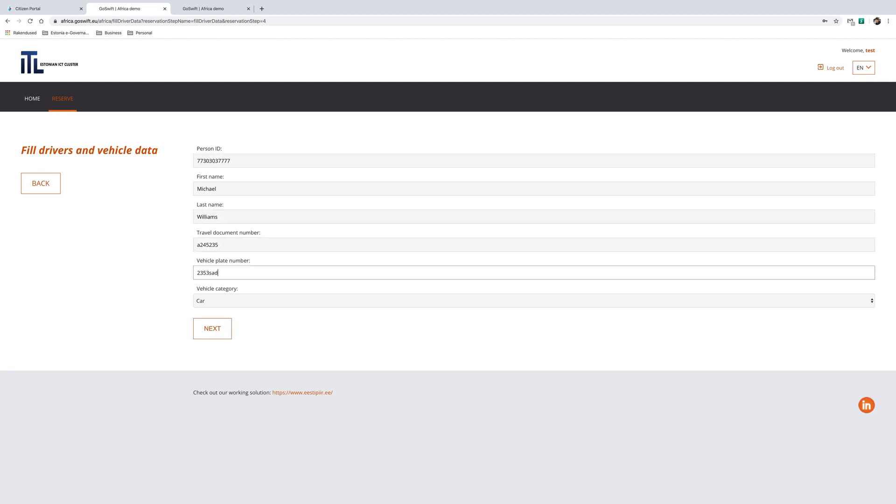
- Set the vehicle category to Truck with goods, confirm the booking and pay by VISA
left_click(225, 300)
left_click(218, 315)
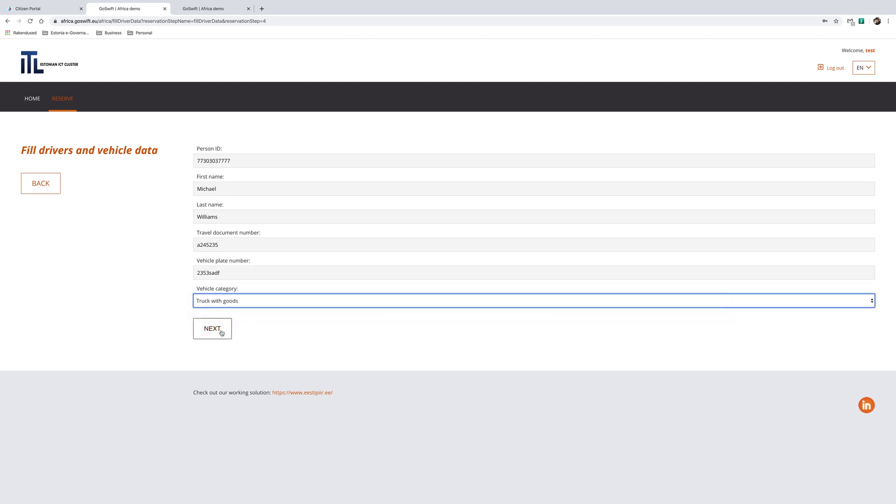
left_click(220, 331)
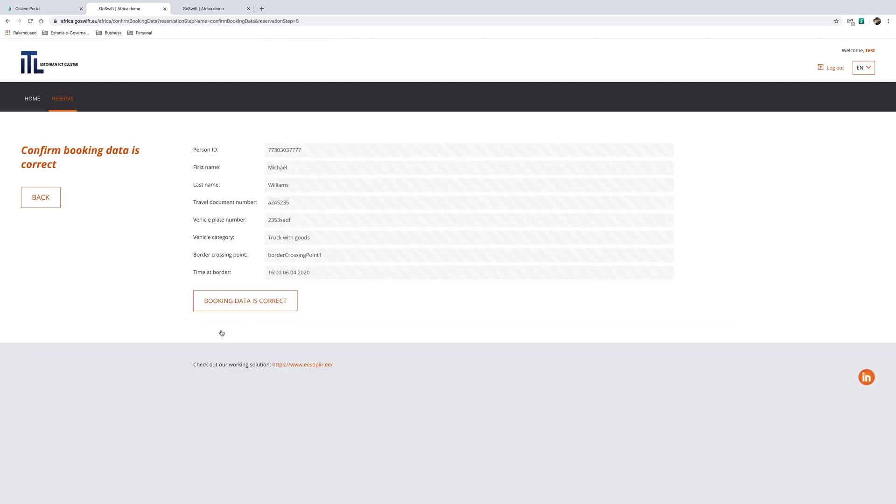
left_click(235, 303)
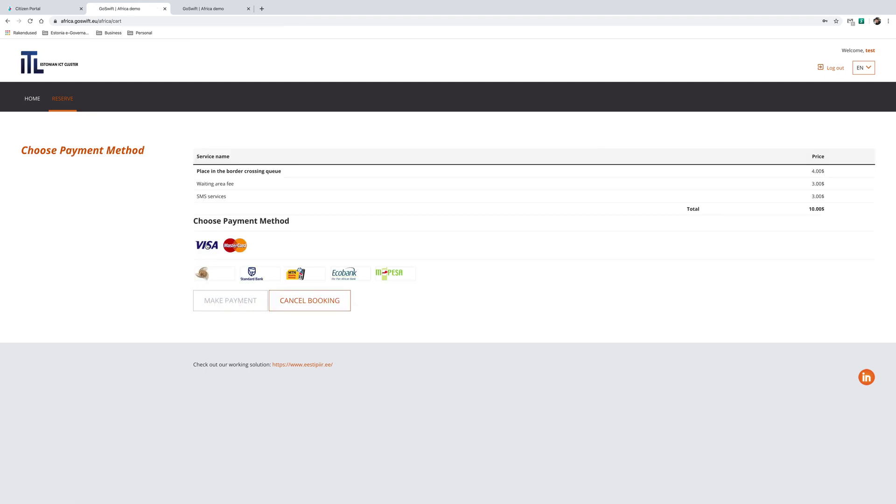
left_click(204, 243)
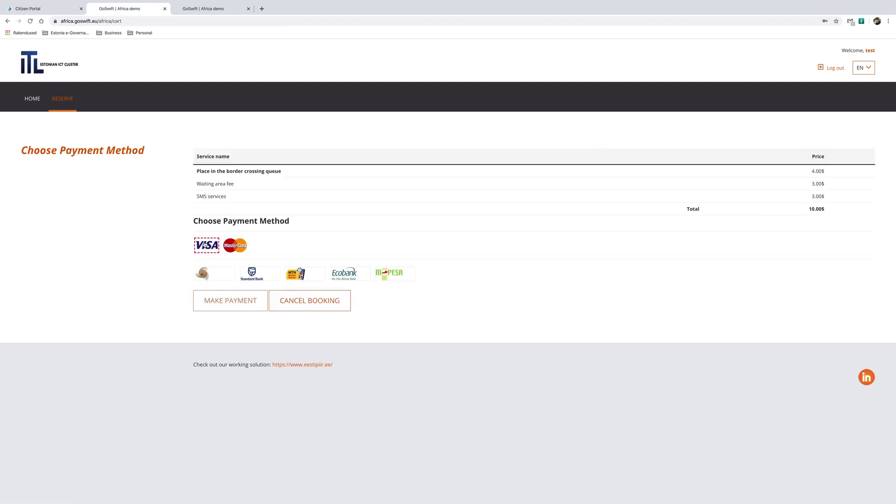
left_click(241, 305)
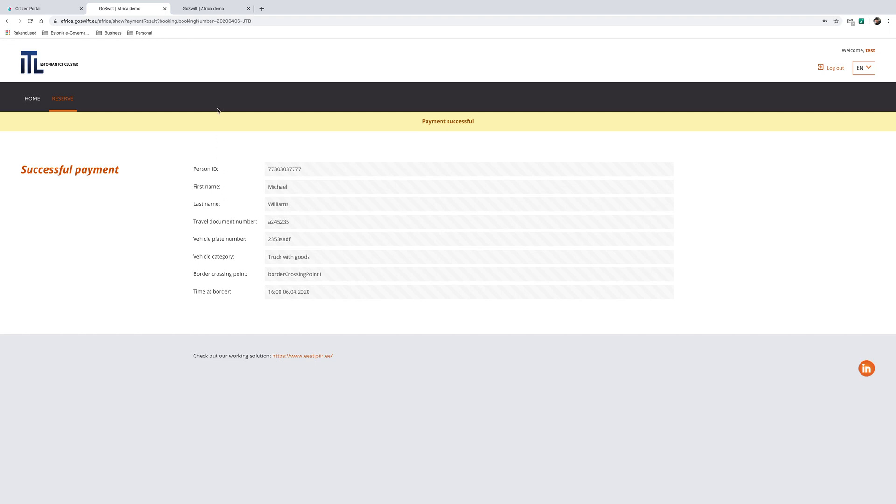
- On the border crossing dashboard, list all queues and highlight booking 20200406-JTB's traveller
left_click(204, 10)
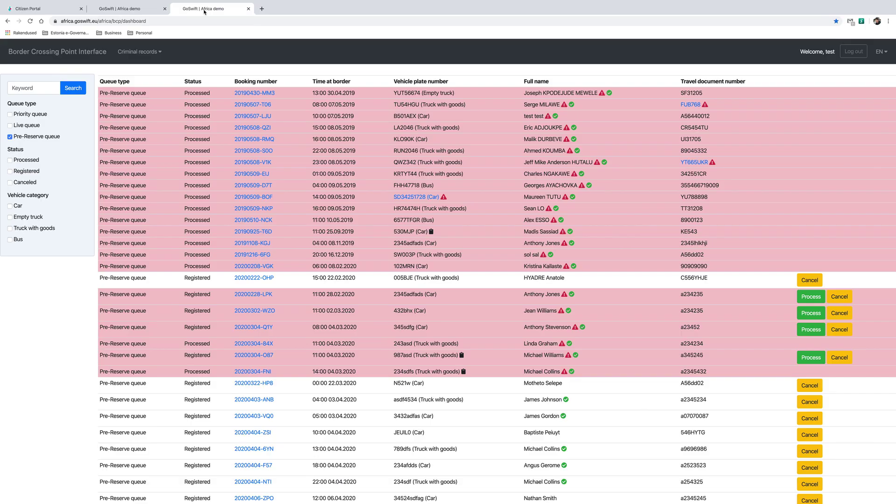
left_click(28, 22)
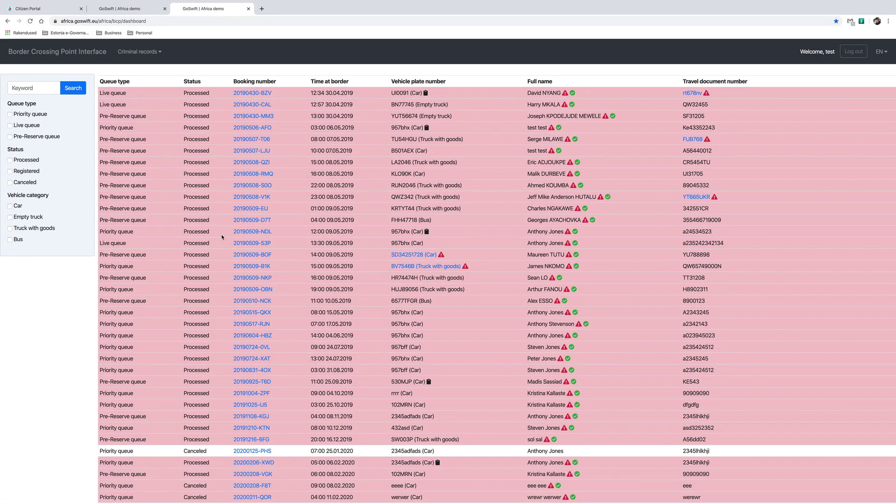
scroll(222, 239, "down", 9)
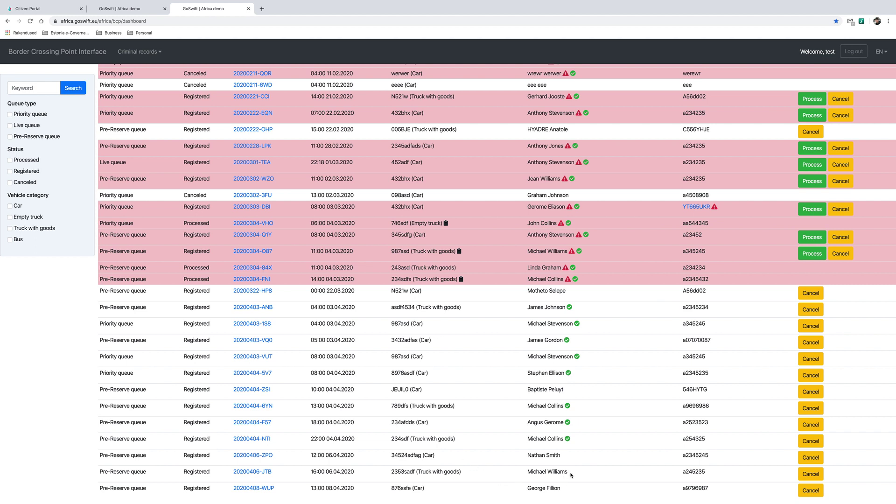
left_click_drag(570, 474, 529, 474)
left_click(508, 472)
scroll(490, 320, "up", 1)
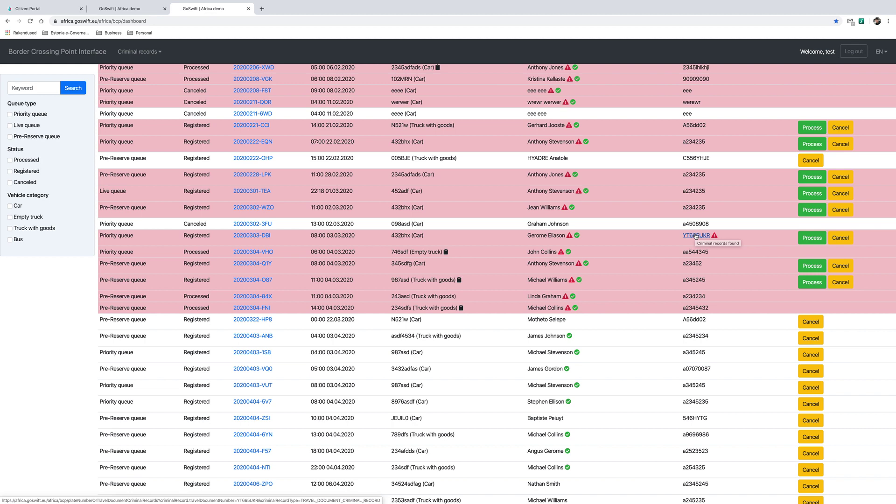
- Review the flagged traveller's suspected human trafficking record and close it
left_click(697, 236)
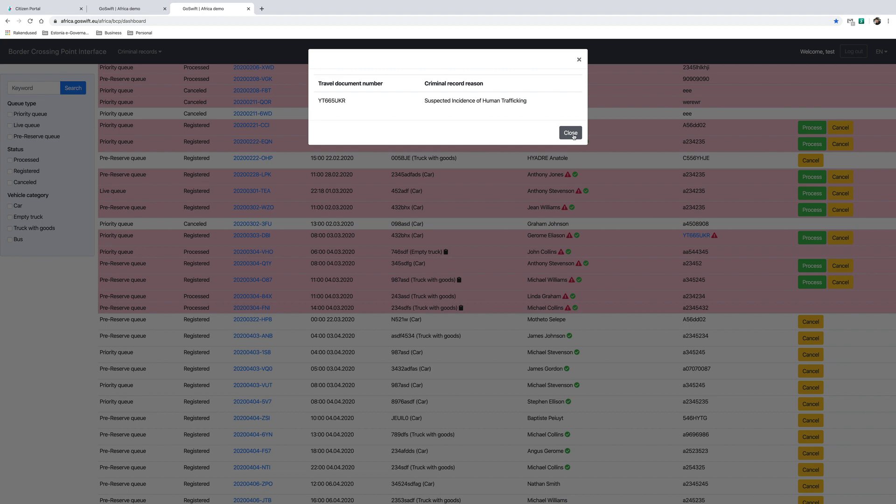
left_click(570, 134)
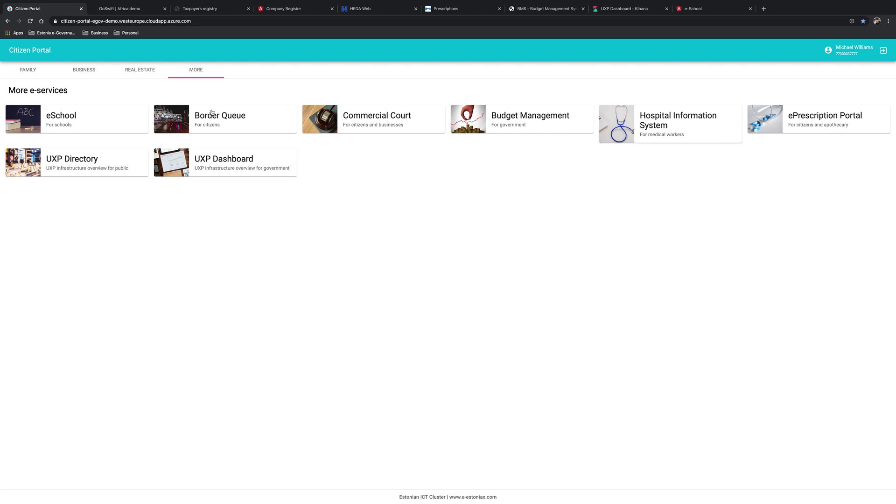
- Open the Commercial Court e-Court service from More e-services
left_click(355, 118)
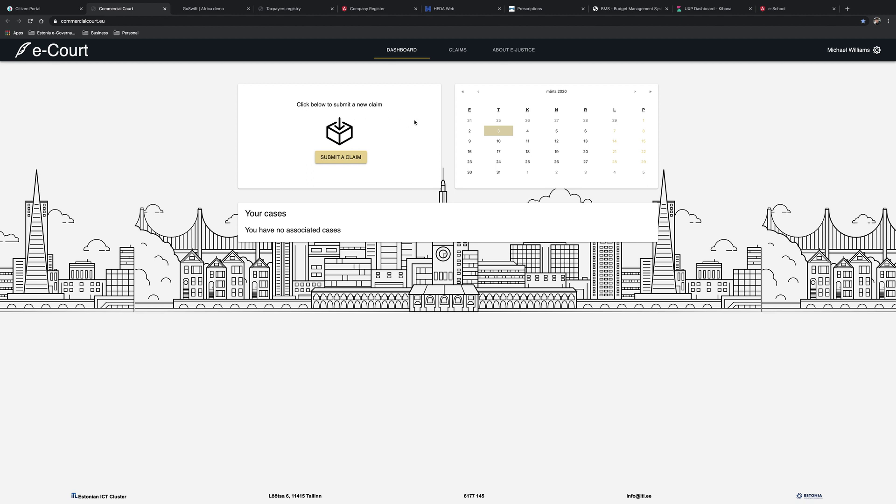
- Start a legal-entity claim with International Timber as claimant and Advanced Exports as defendant
left_click(347, 159)
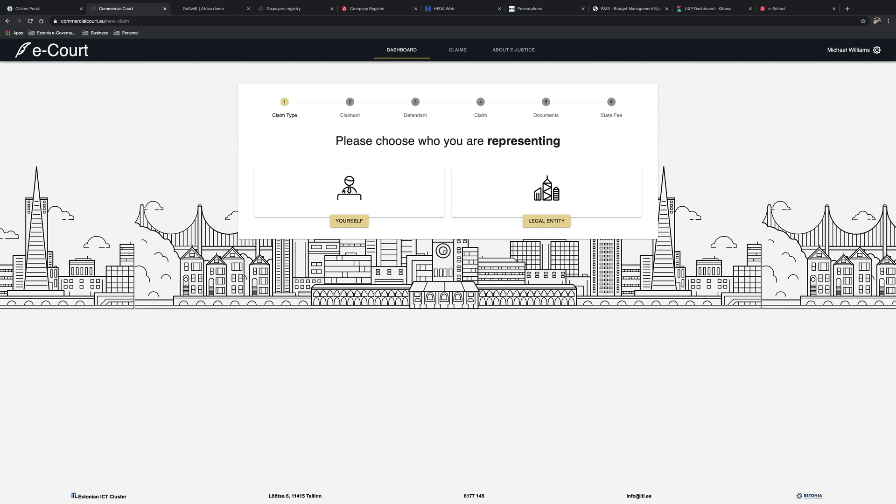
left_click(554, 222)
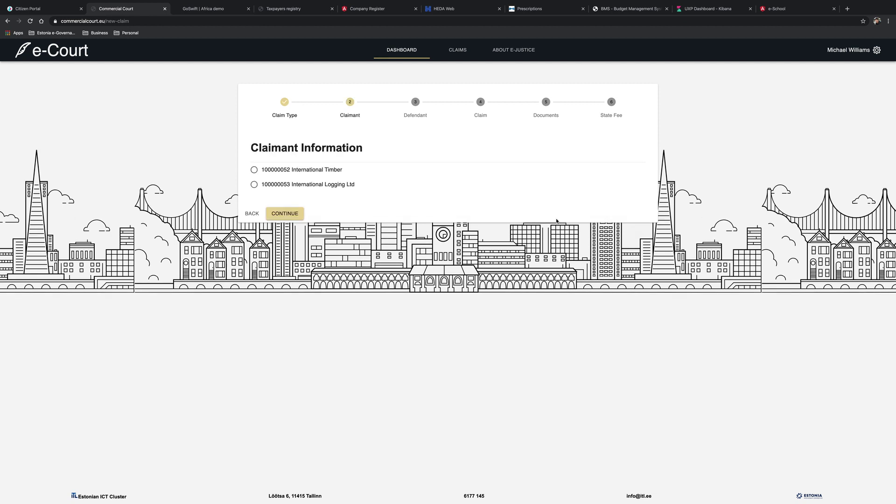
left_click(254, 170)
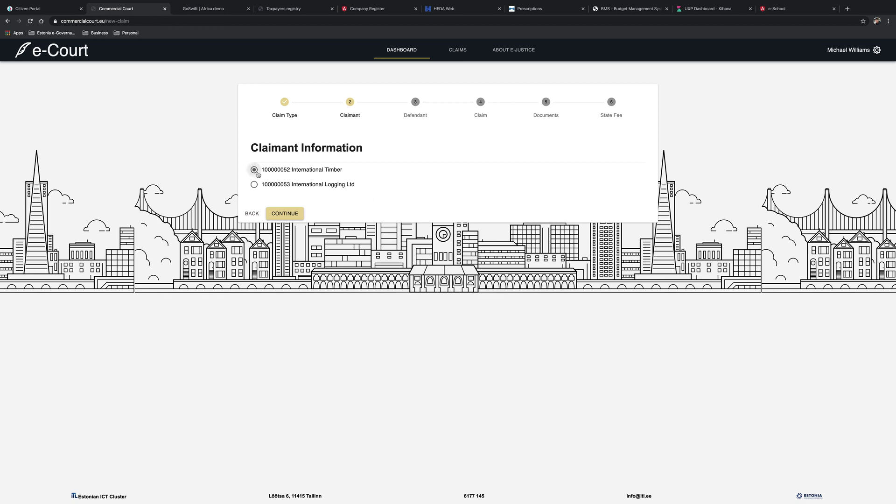
left_click(282, 215)
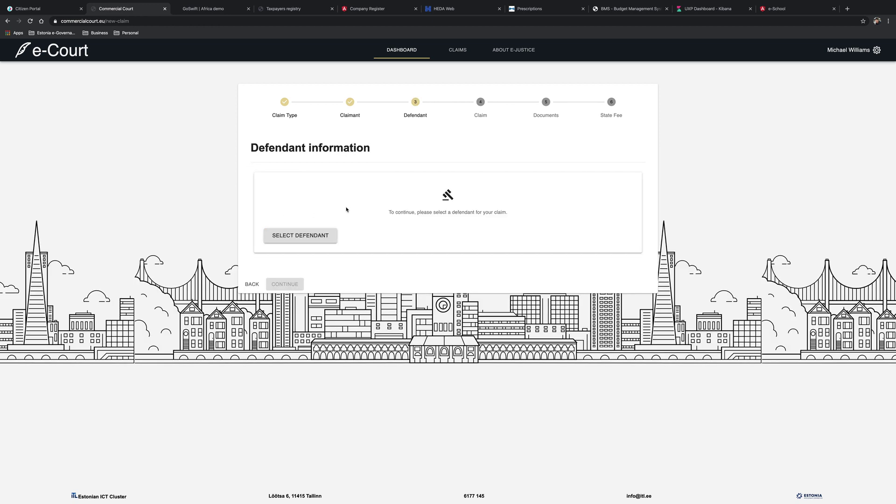
left_click(301, 236)
scroll(446, 313, "down", 7)
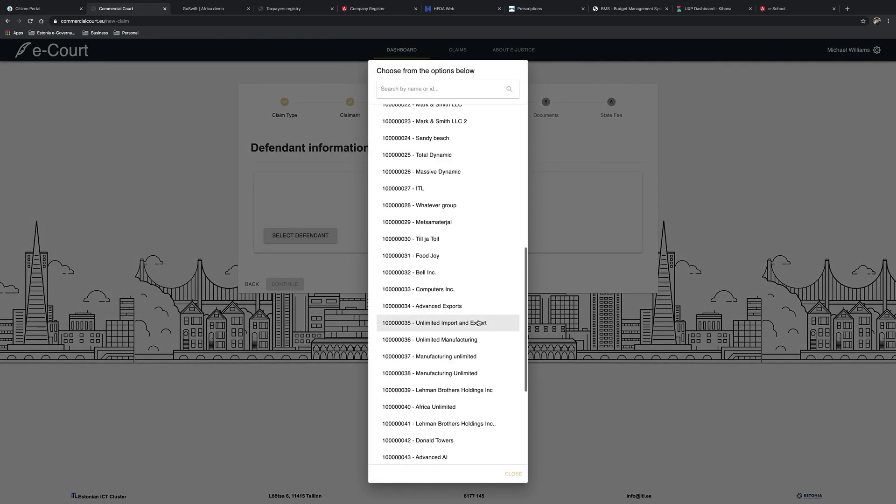
left_click(445, 310)
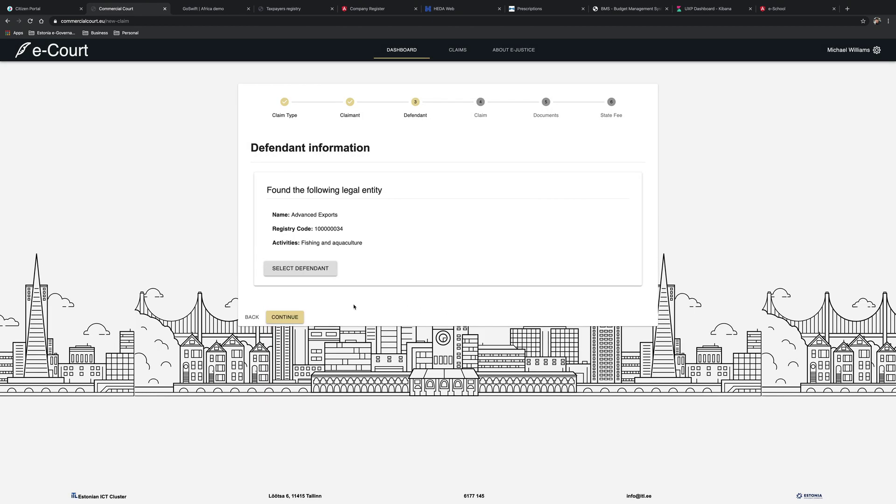
left_click(288, 322)
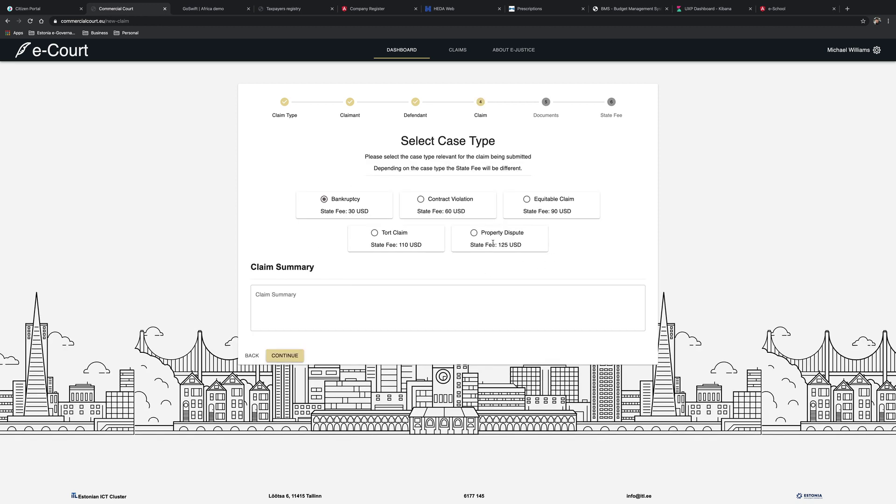
- Set type Contract Violation, summary 'Delinquent payments', and attach Proof of claim.pdf
left_click(423, 203)
left_click(382, 288)
type("Delinquent payments")
left_click(290, 353)
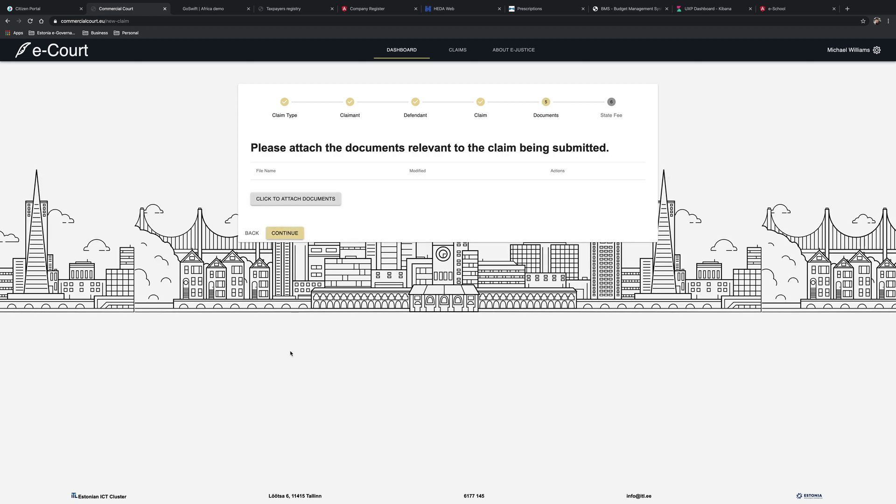
left_click(316, 198)
left_click(429, 264)
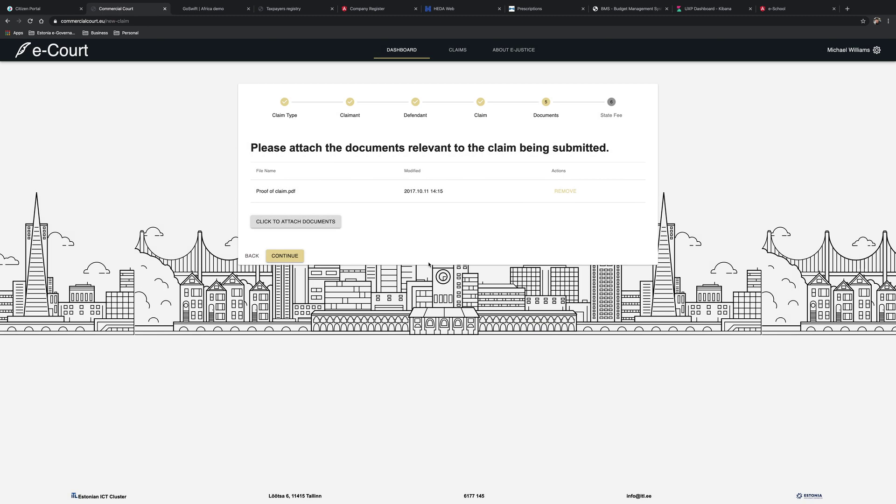
left_click(293, 256)
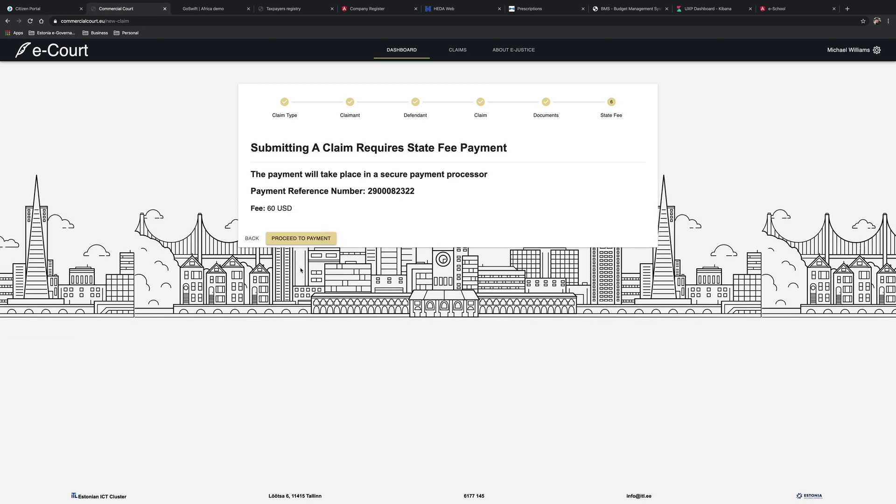
- Pay the 60 USD state fee by card, entering the card number, expiry and security code
left_click(296, 240)
type("24514611561346363")
left_click(394, 187)
left_click(394, 256)
left_click(417, 187)
left_click(405, 210)
type("123")
left_click(447, 235)
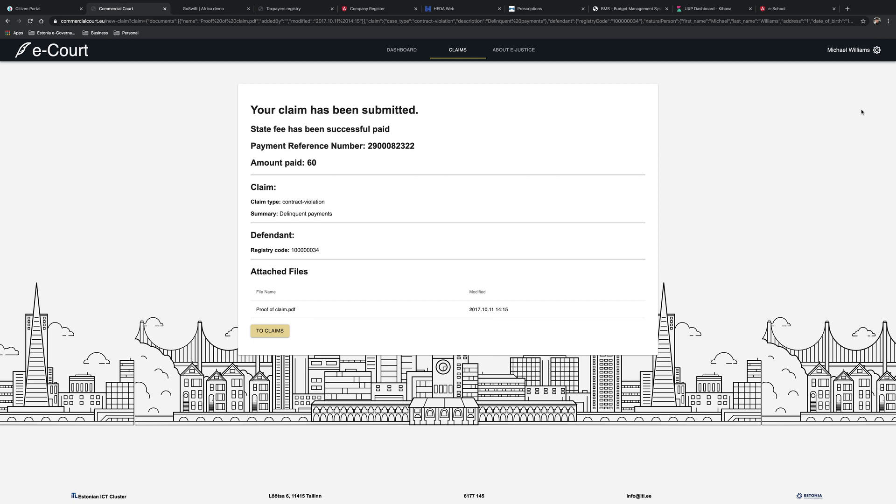
left_click(854, 54)
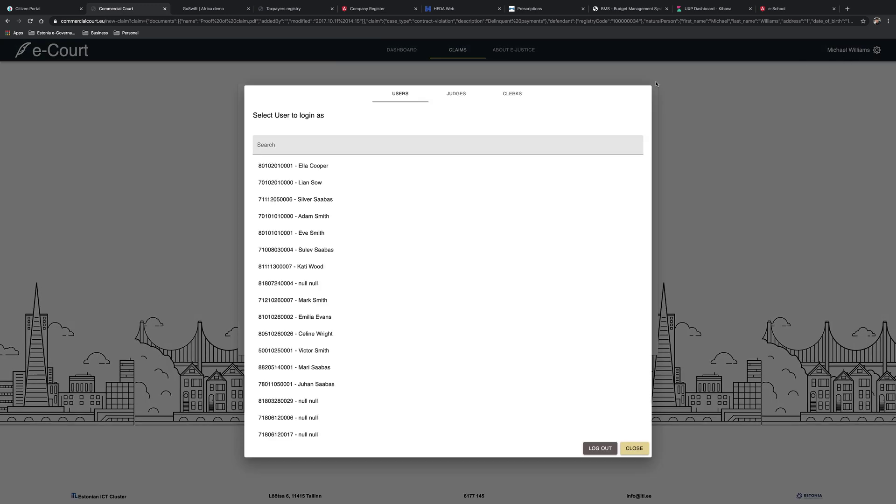
left_click(512, 94)
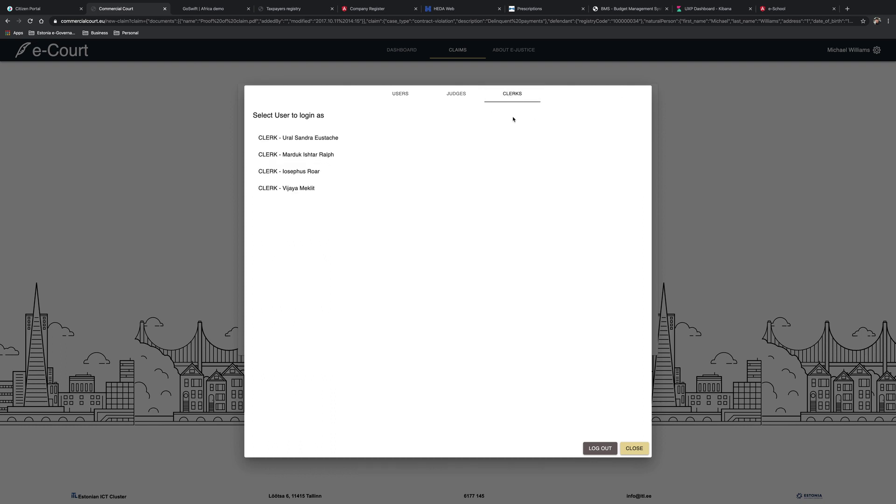
left_click(341, 138)
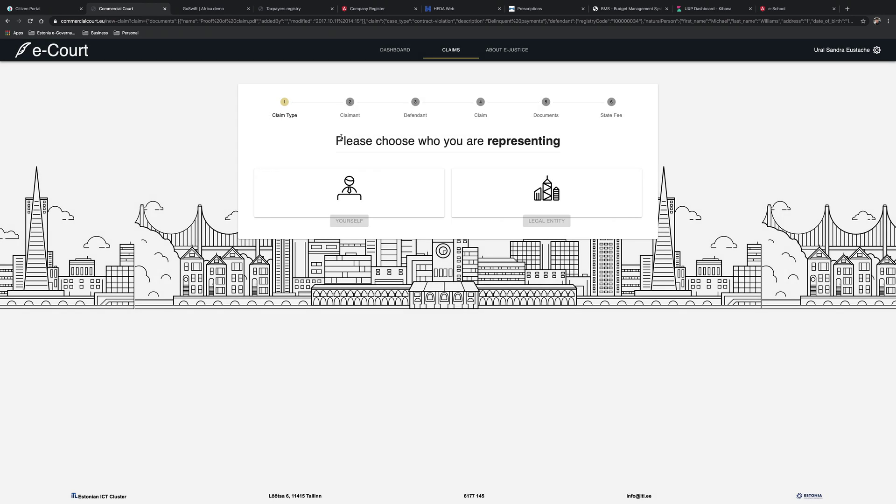
left_click(391, 53)
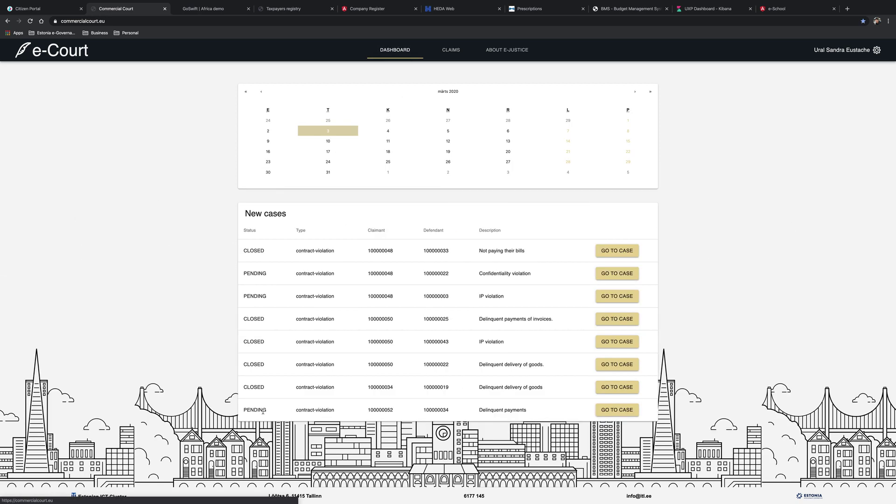
left_click(607, 413)
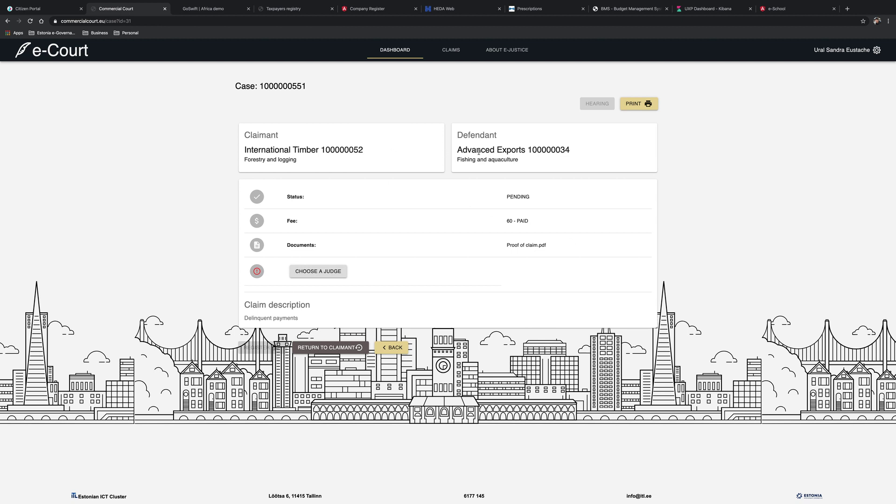
left_click(320, 272)
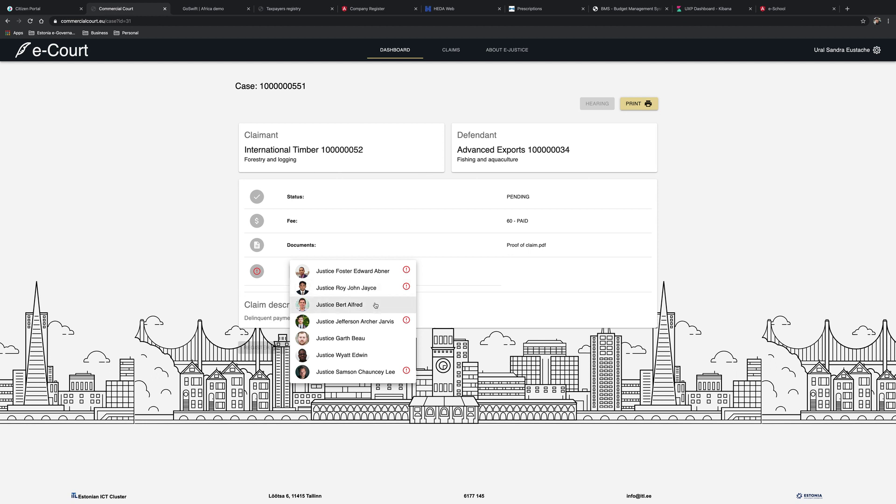
left_click(375, 305)
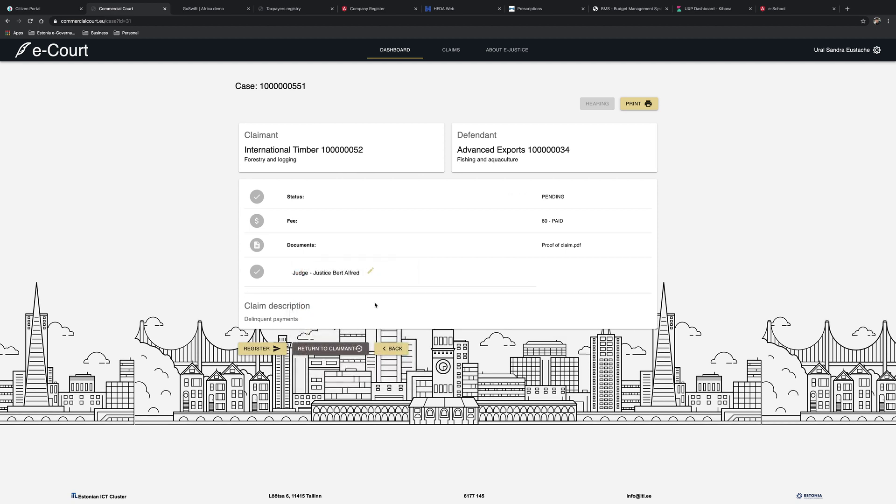
left_click(252, 349)
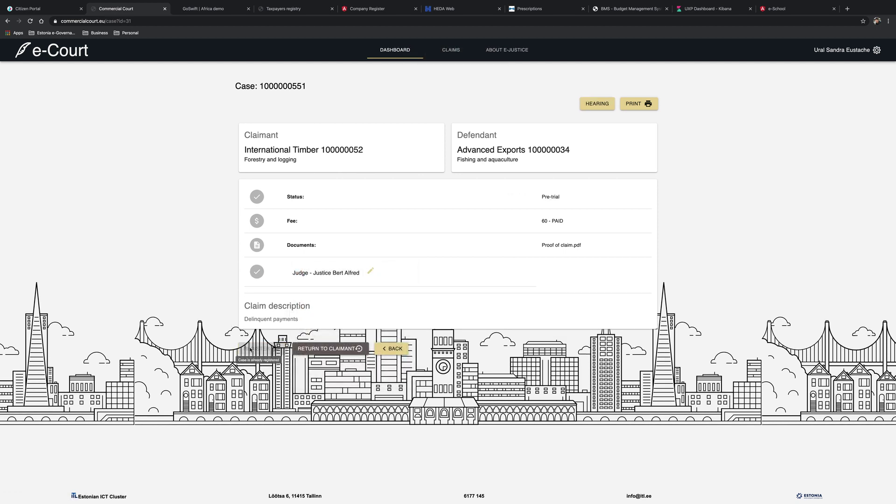
- Schedule a hearing on 11 March 2020 in the judge's free 13:00–15:00 slot
left_click(594, 104)
left_click(281, 209)
left_click(397, 152)
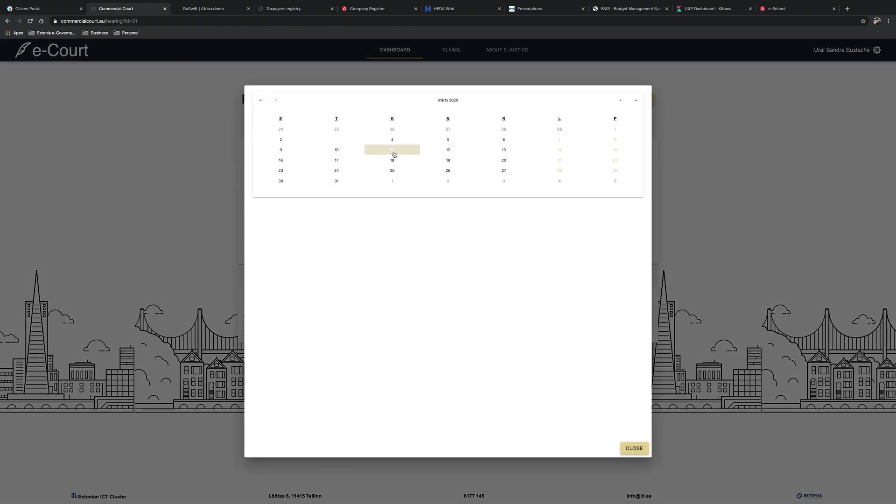
left_click(634, 448)
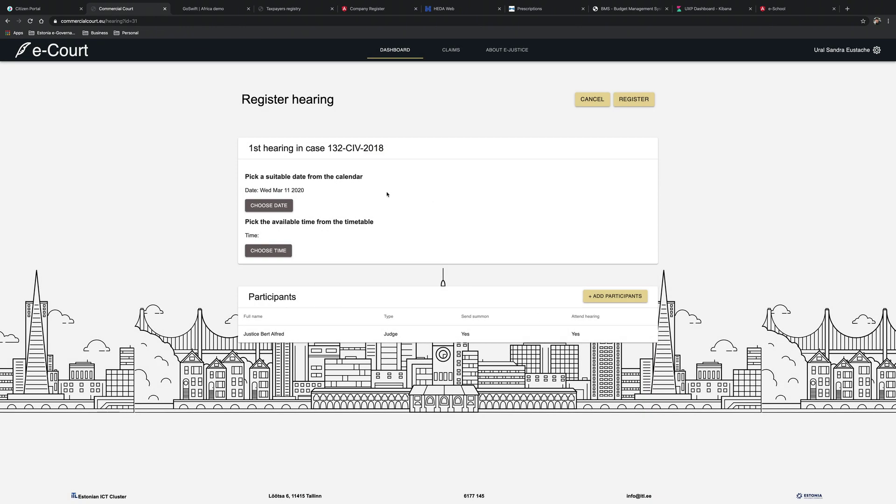
left_click(269, 252)
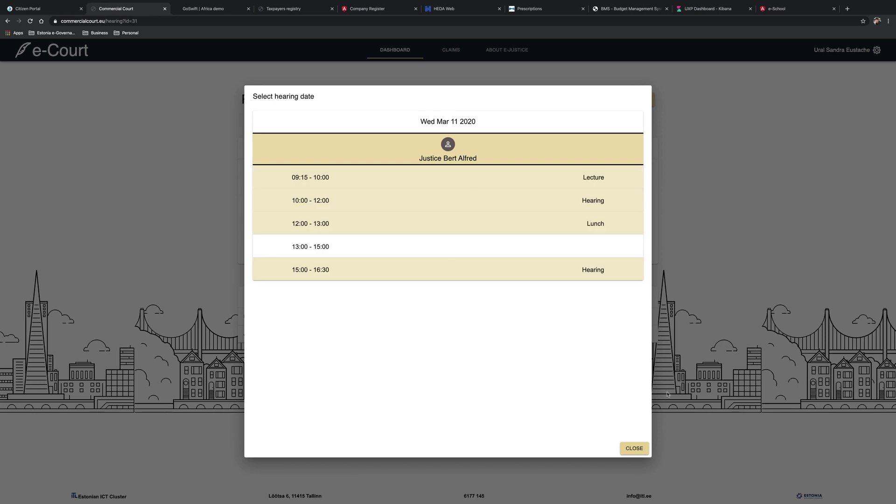
left_click(360, 251)
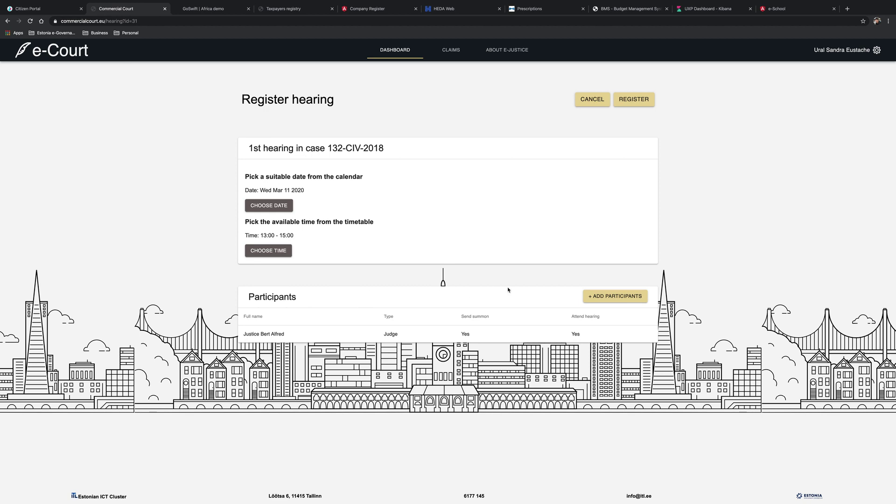
- Add all three listed claimants as participants and register the hearing
left_click(604, 301)
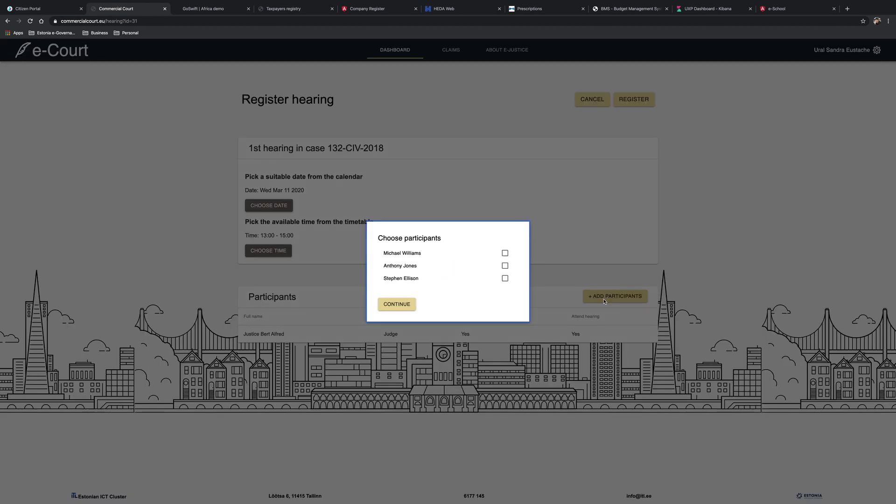
left_click(505, 254)
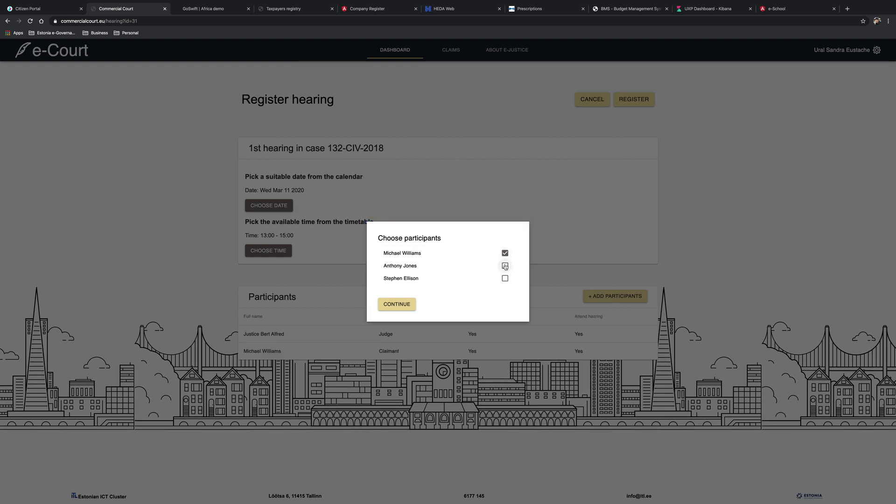
left_click(505, 266)
left_click(505, 279)
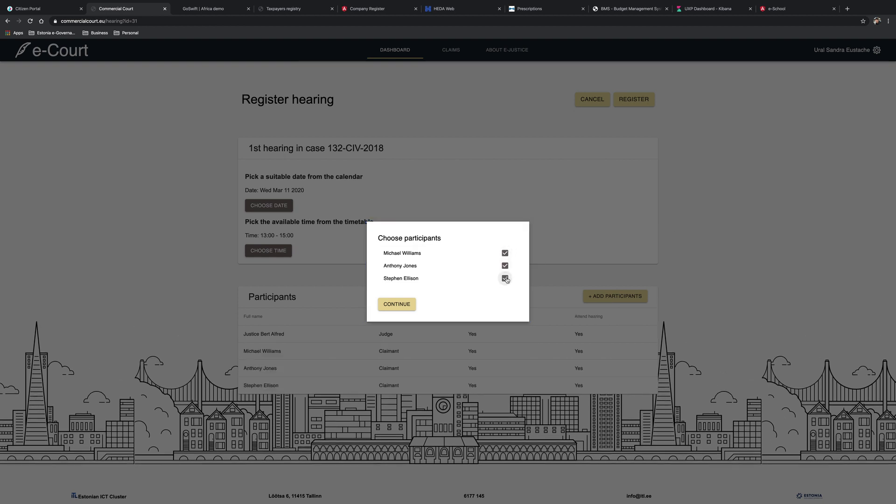
left_click(397, 306)
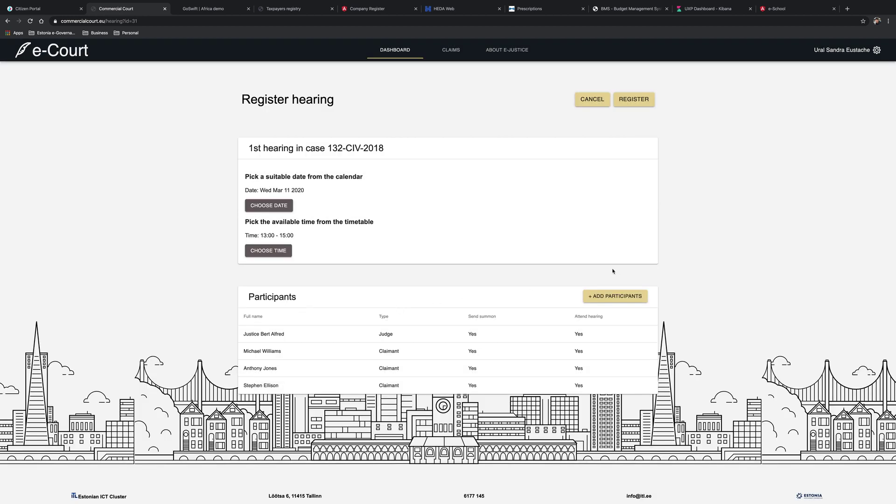
left_click(642, 101)
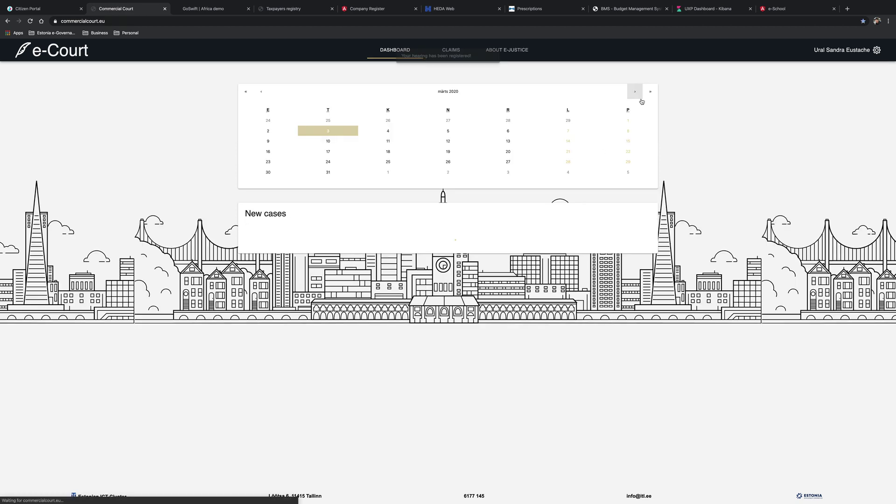
- Log in as the case's judge and open the pre-trial Delinquent payments case
left_click(846, 52)
left_click(452, 95)
left_click(297, 172)
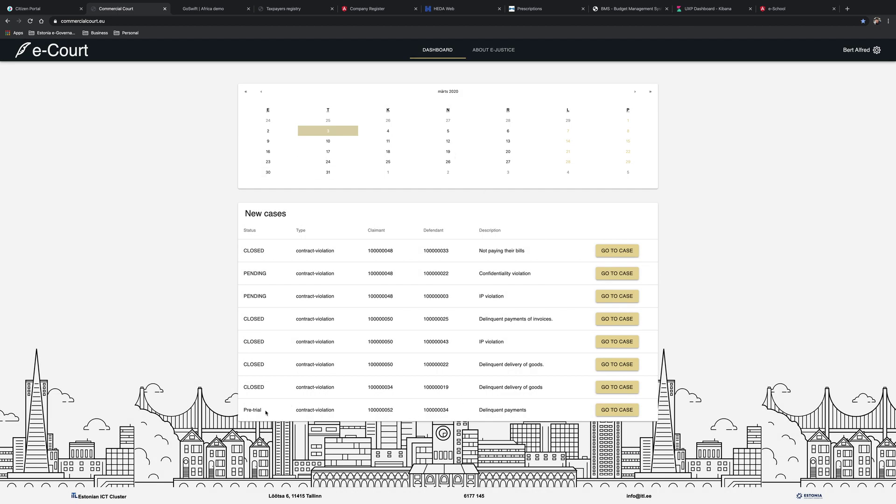
left_click(610, 410)
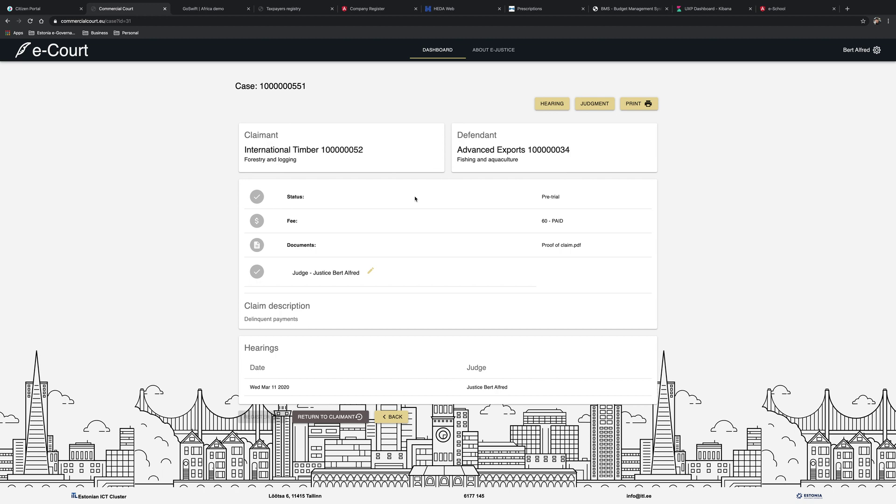
- Submit a judgment with a fine for the defendant, summarised as 'Fine of 10000 EUR'
left_click(590, 107)
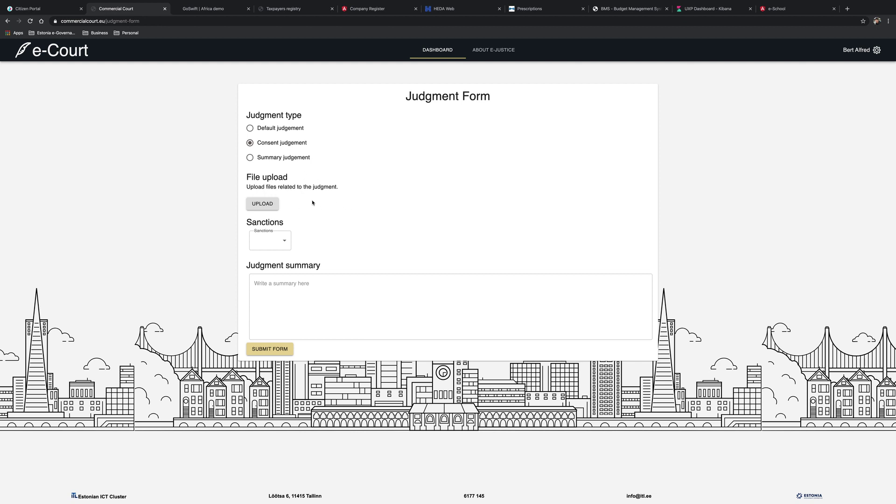
left_click(278, 242)
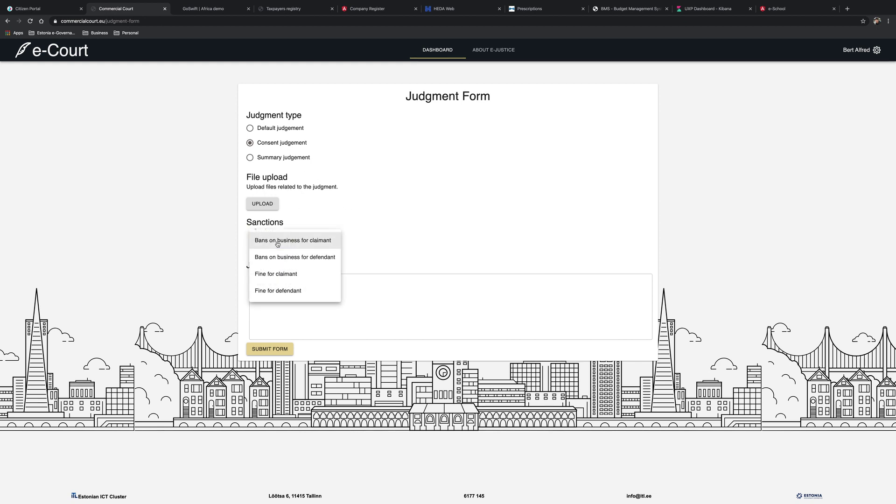
left_click(308, 295)
left_click(308, 287)
type("Fine of 10000 EUR")
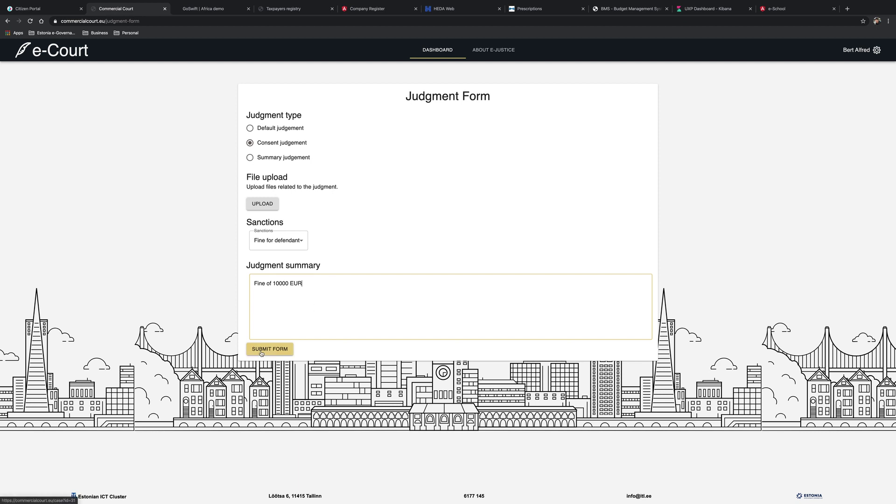
left_click(261, 351)
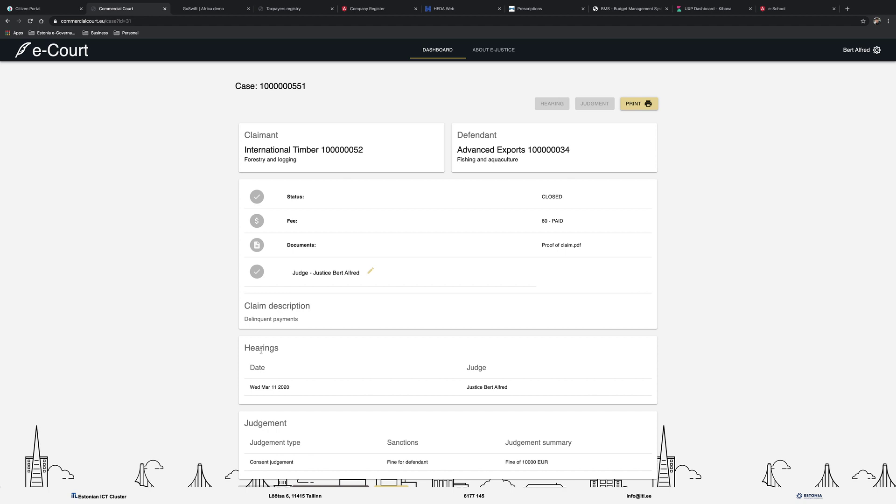
- Return to the Citizen Portal and view the citizen's real estate listing one apartment
left_click(38, 9)
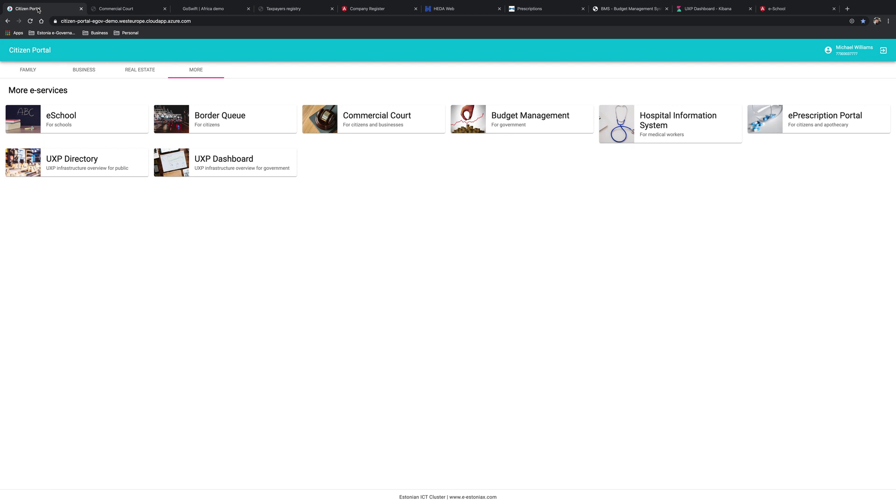
left_click(131, 72)
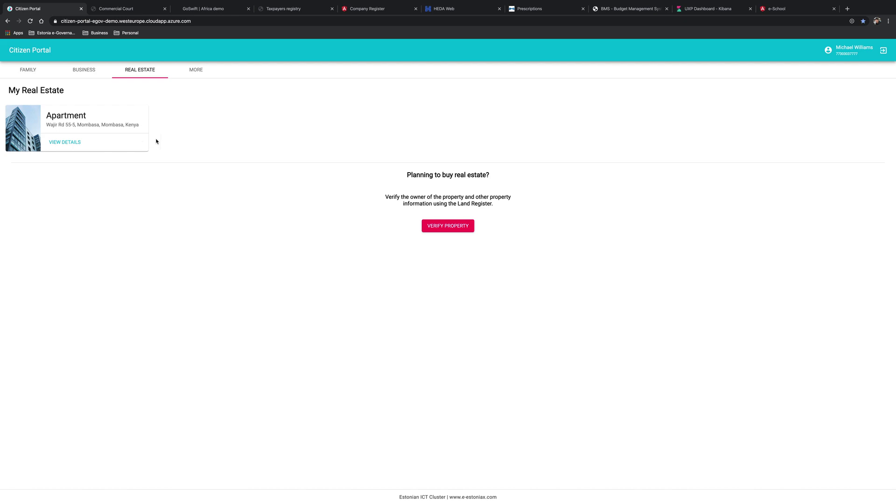
- Go to the Land Register to verify property, log in as the citizen and view their properties
left_click(448, 226)
left_click(447, 465)
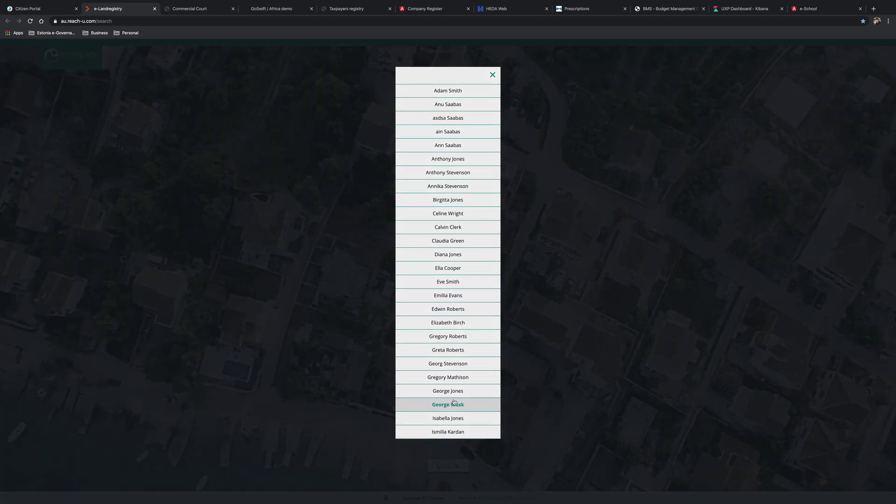
scroll(468, 332, "down", 10)
left_click(462, 317)
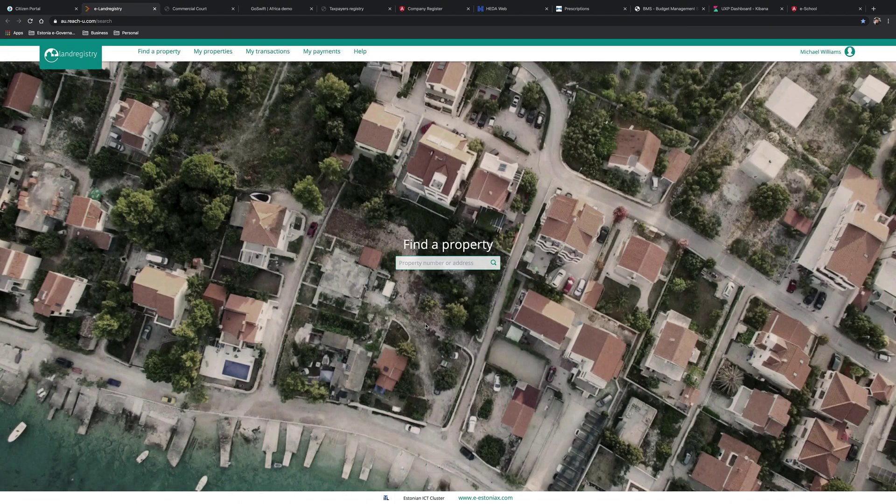
left_click(208, 57)
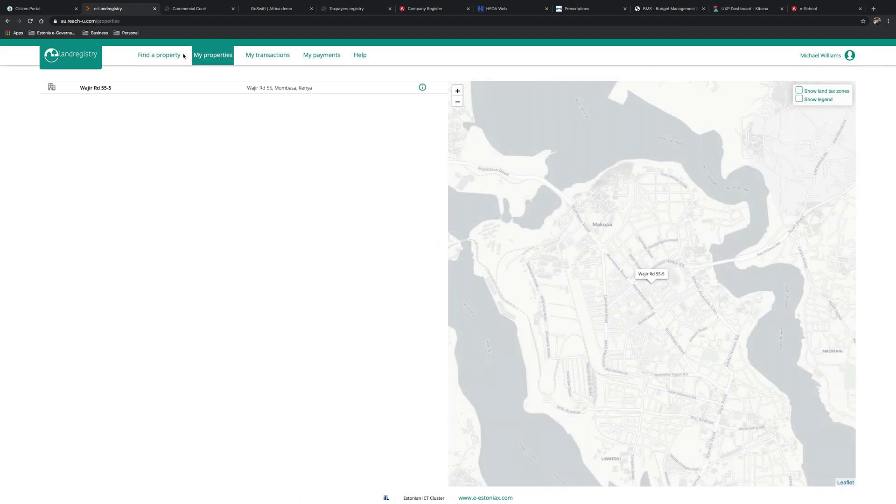
left_click(165, 56)
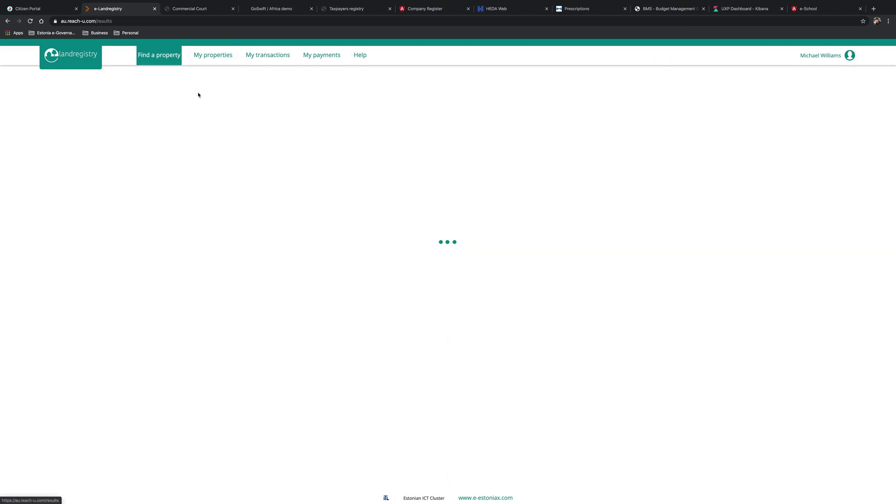
left_click(442, 268)
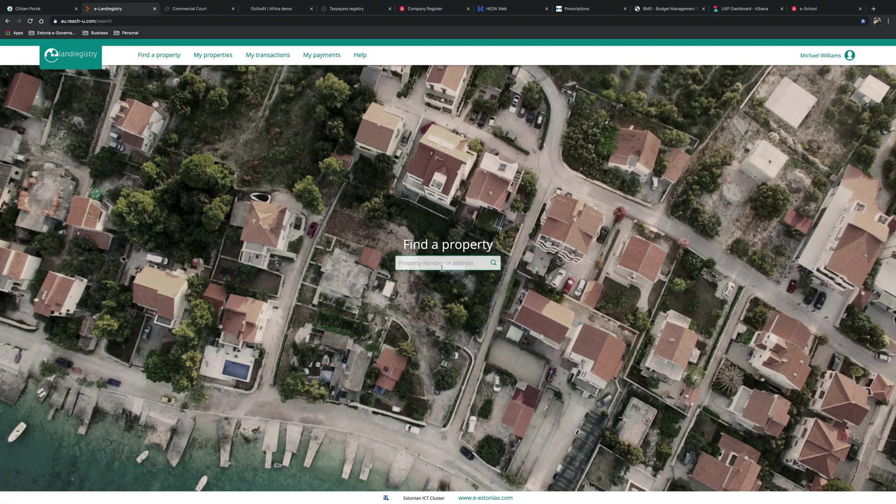
type("w")
key("Return")
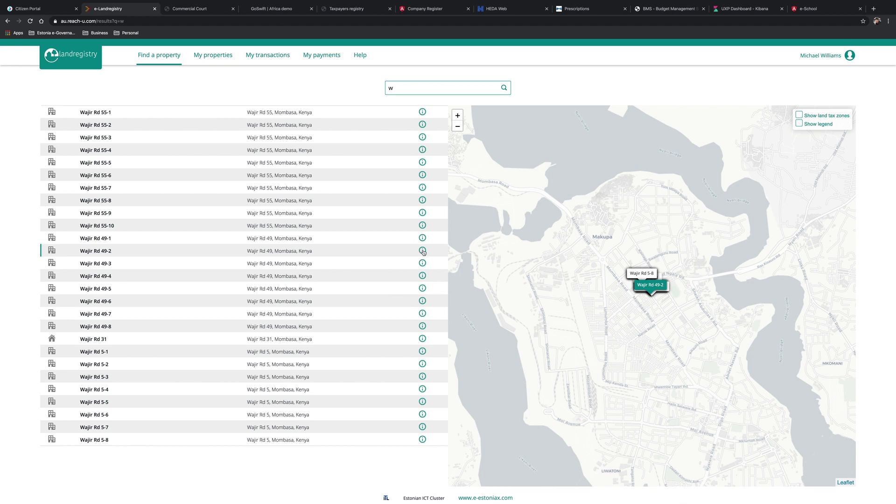
left_click(423, 251)
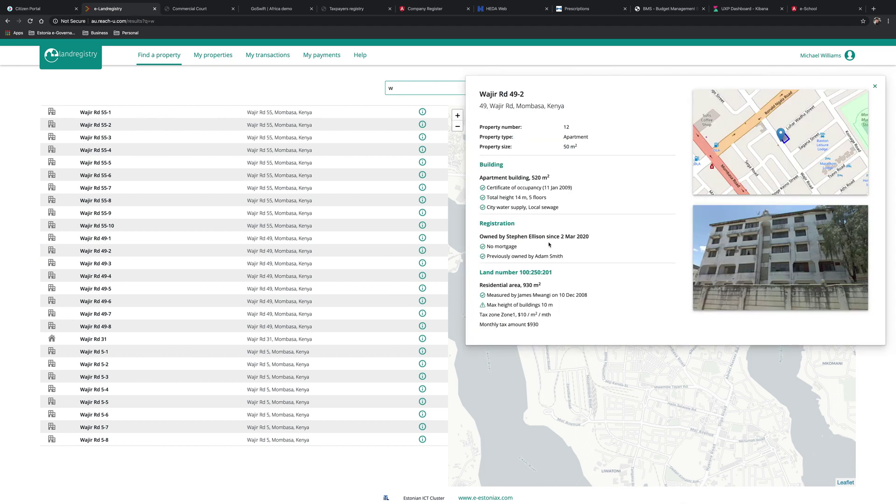
left_click(696, 255)
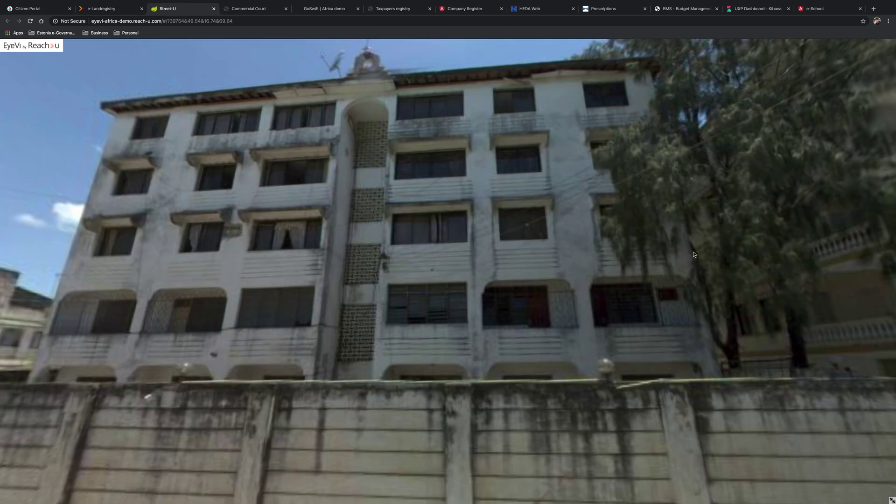
left_click_drag(370, 388, 653, 140)
key("ctrl+w")
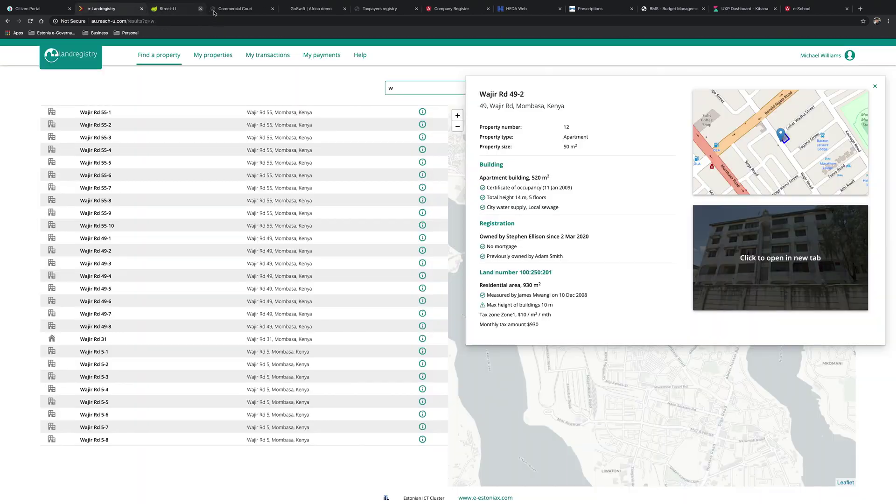
- Show the land tax zones and their rate legend on the map
left_click(875, 86)
left_click(799, 114)
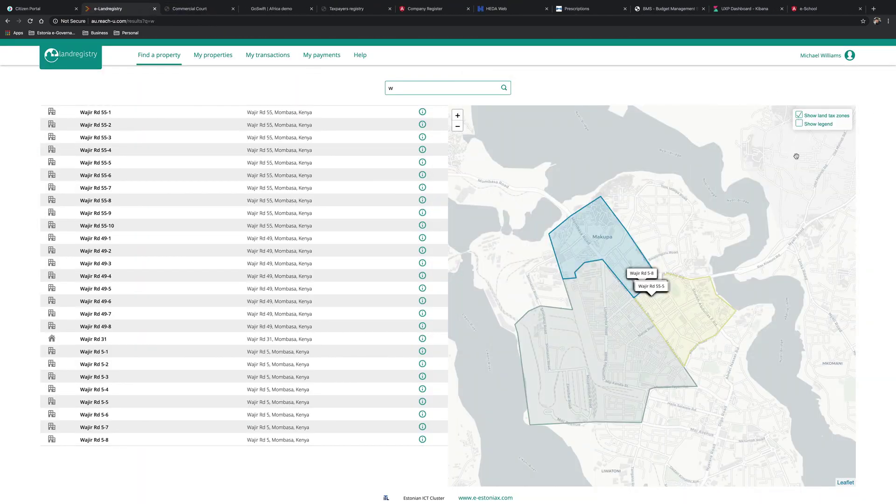
left_click(800, 124)
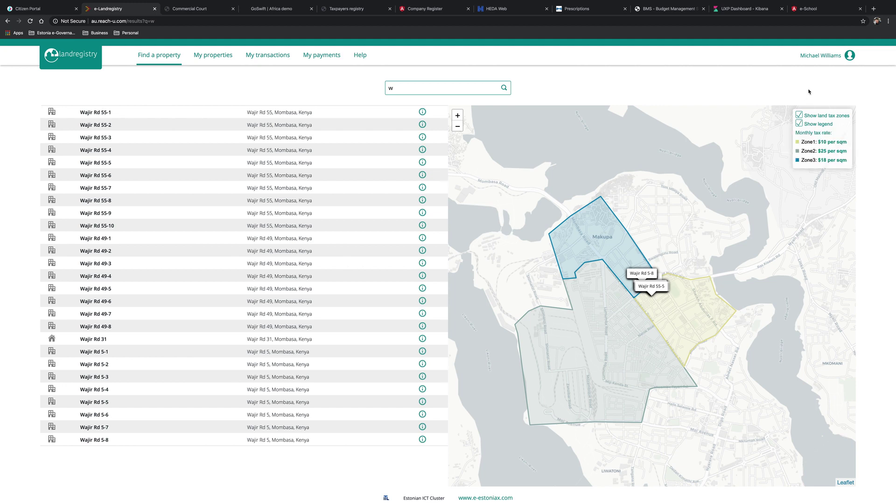
- Switch the e-Landregistry session to the apartment's current owner
left_click(809, 61)
scroll(472, 362, "down", 3)
left_click(454, 324)
left_click(222, 58)
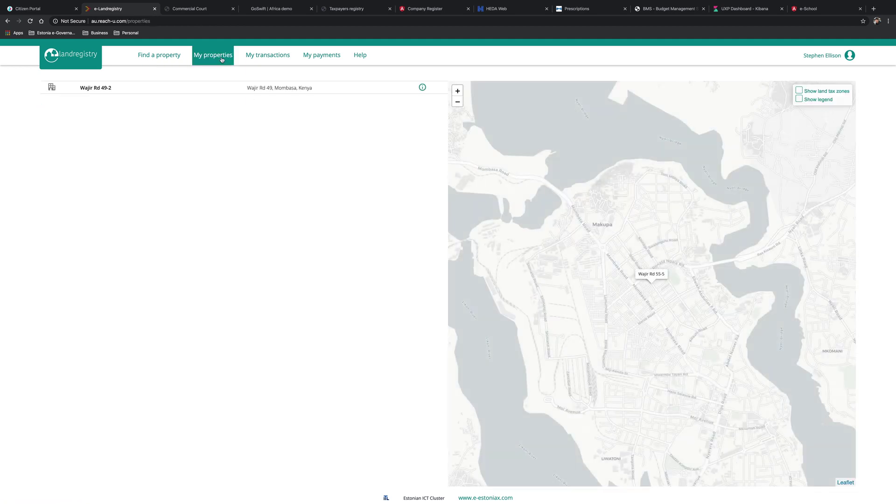
left_click(423, 88)
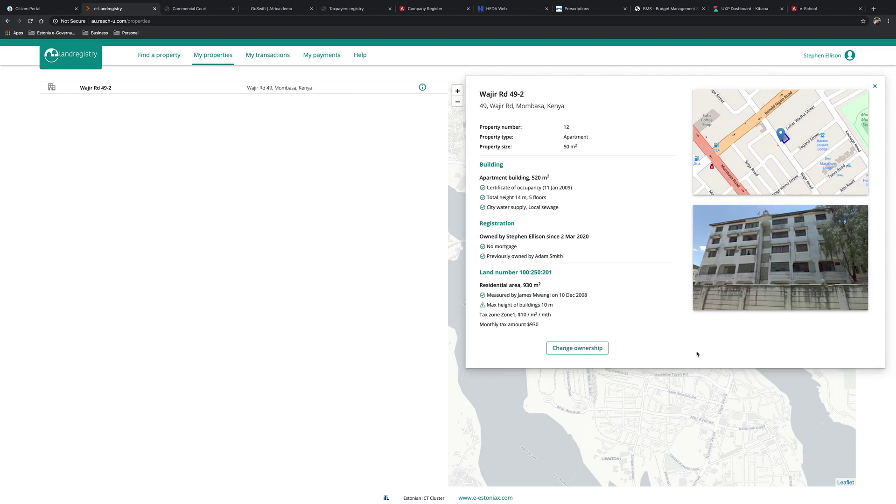
left_click(580, 353)
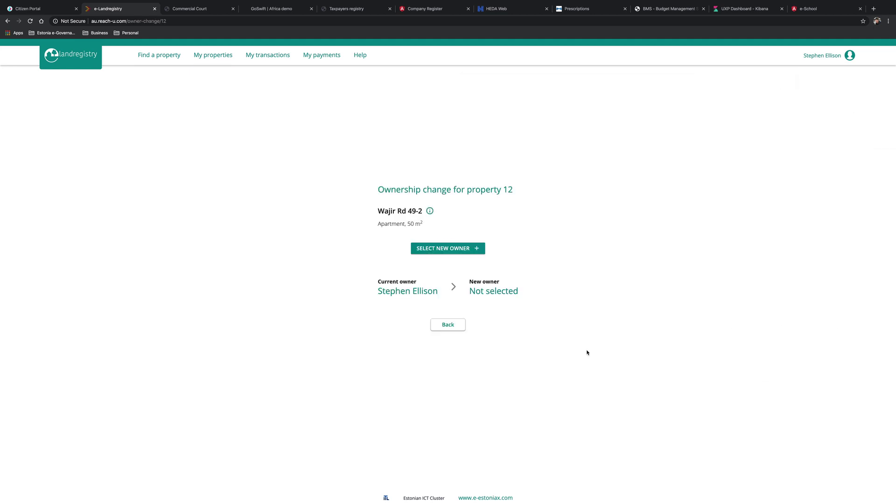
left_click(426, 251)
scroll(459, 360, "down", 10)
scroll(461, 362, "down", 5)
left_click(448, 296)
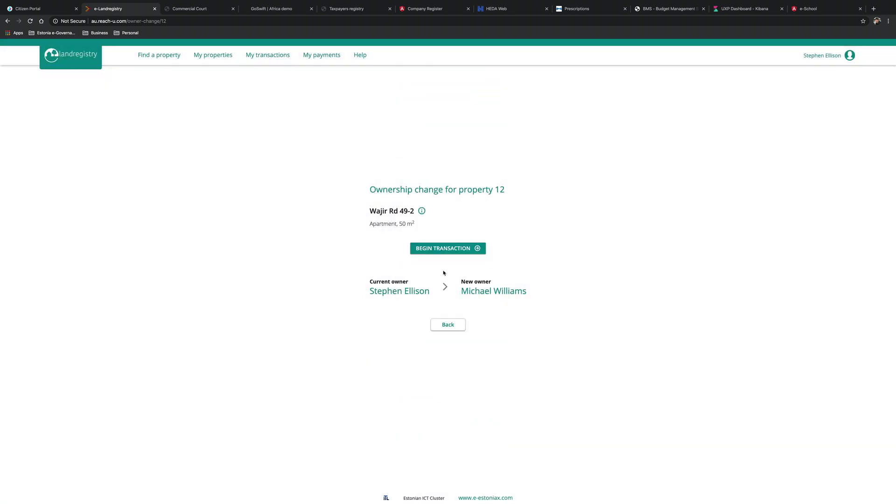
- Start the property 12 transfer, pay the $100 state tax and sign as seller
left_click(449, 250)
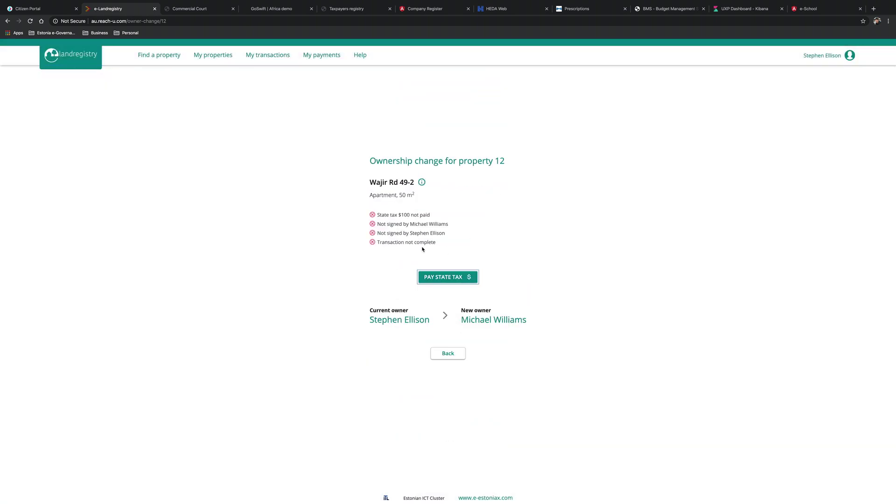
left_click(435, 278)
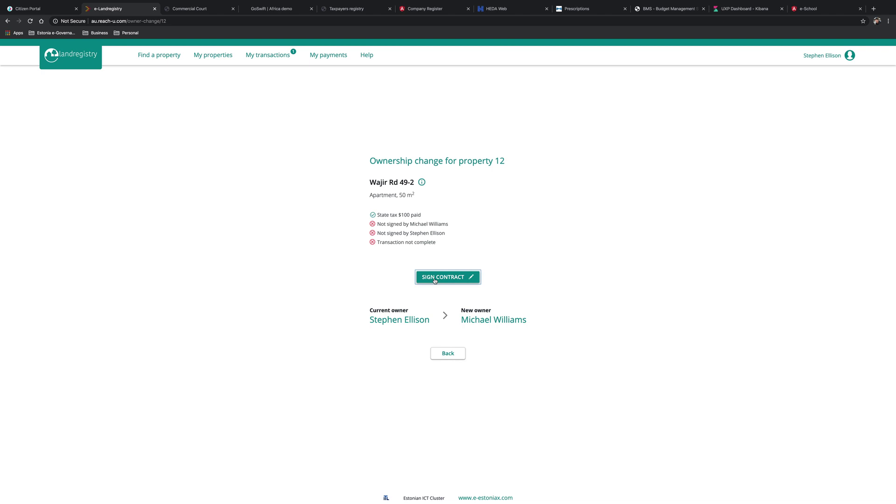
left_click(435, 279)
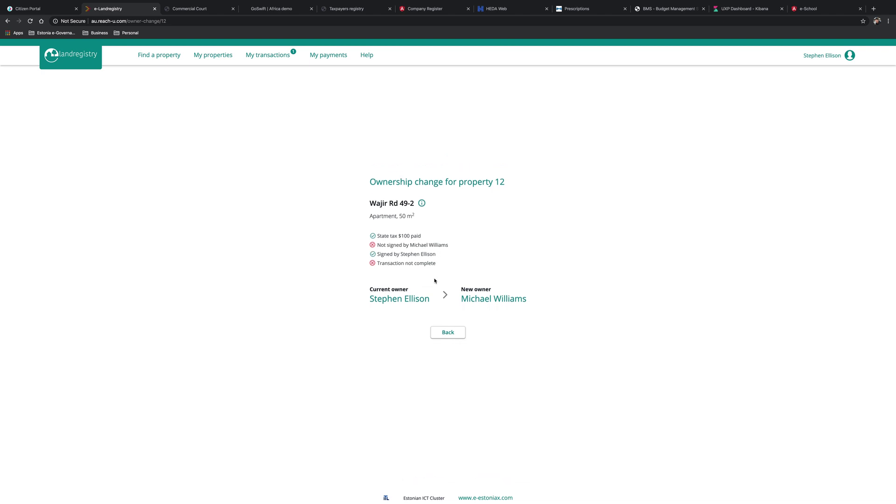
- Switch the session to the new owner
left_click(829, 56)
scroll(461, 353, "down", 10)
left_click(455, 371)
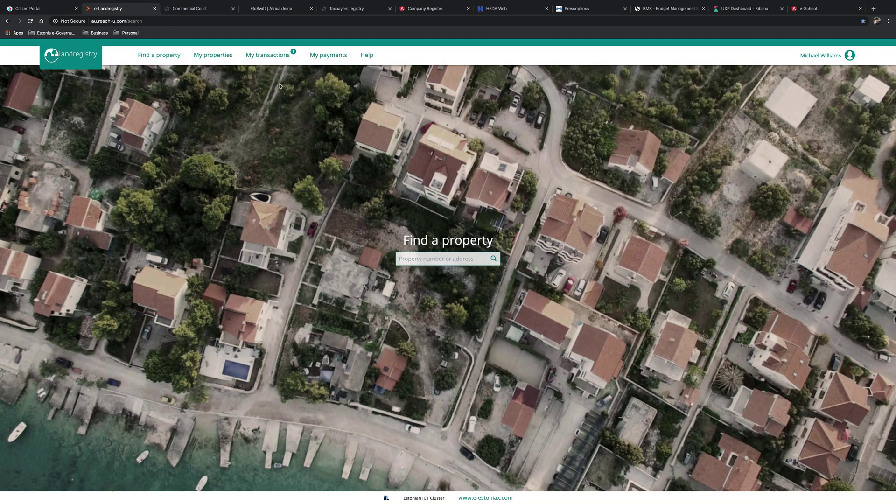
left_click(268, 56)
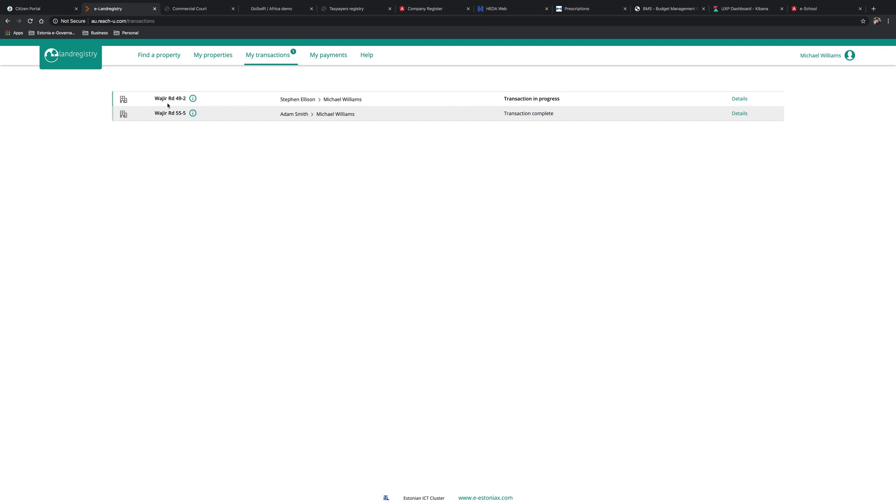
left_click(738, 98)
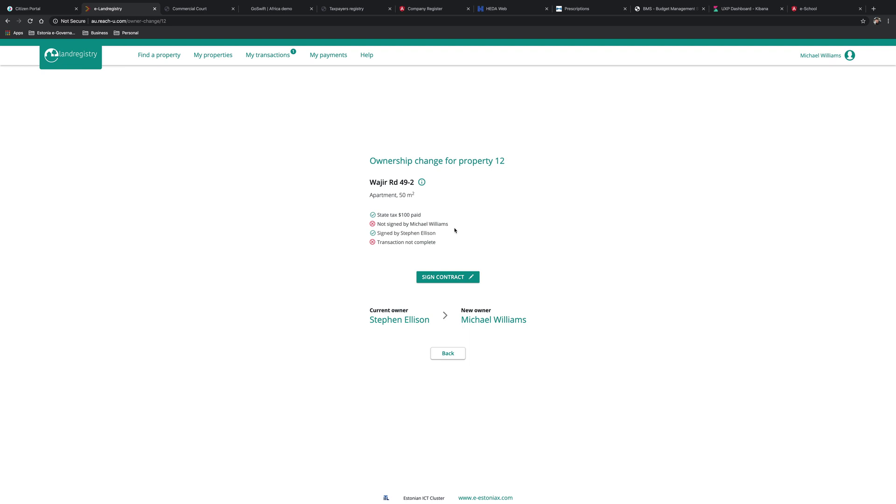
left_click(441, 279)
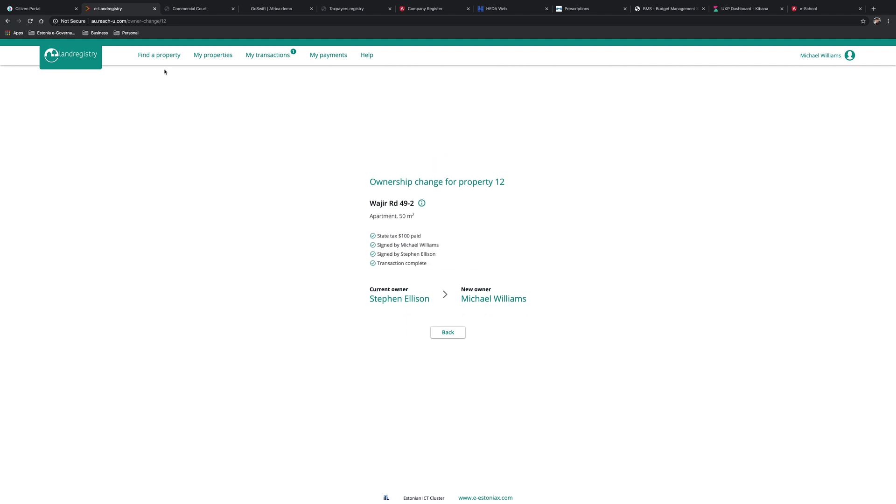
left_click(216, 59)
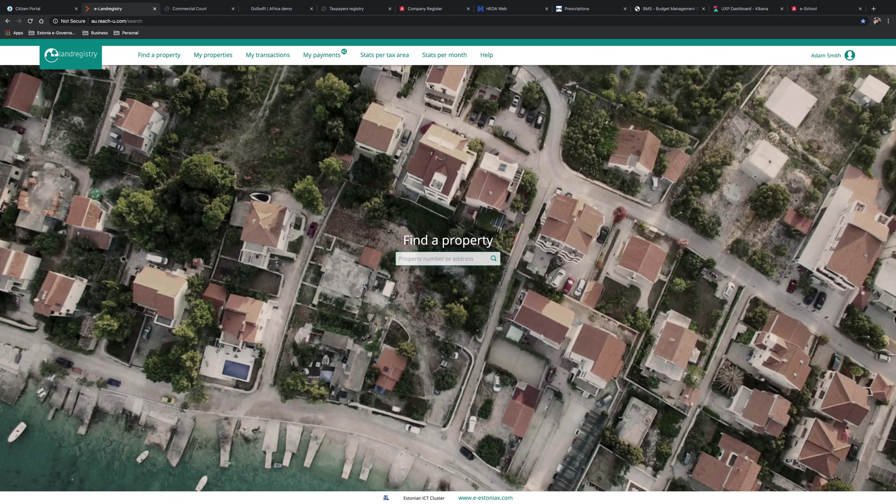
- Pay all outstanding January 2019 property tax under My payments
left_click(219, 53)
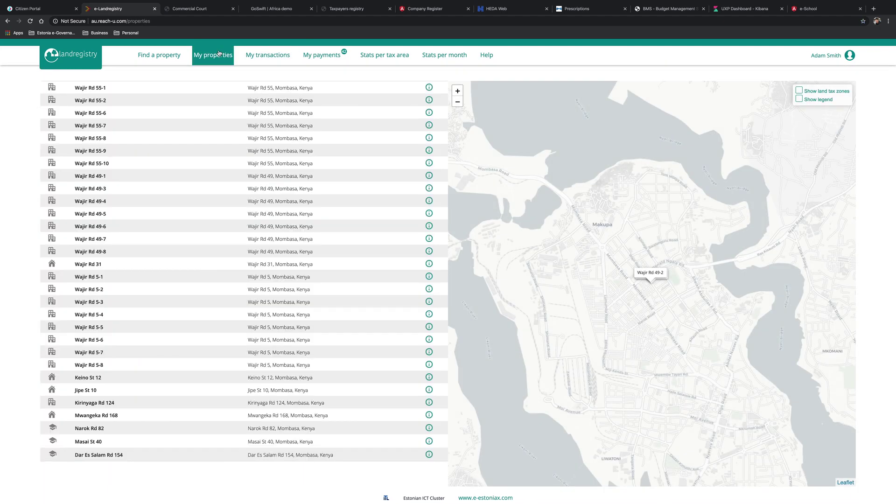
left_click(326, 62)
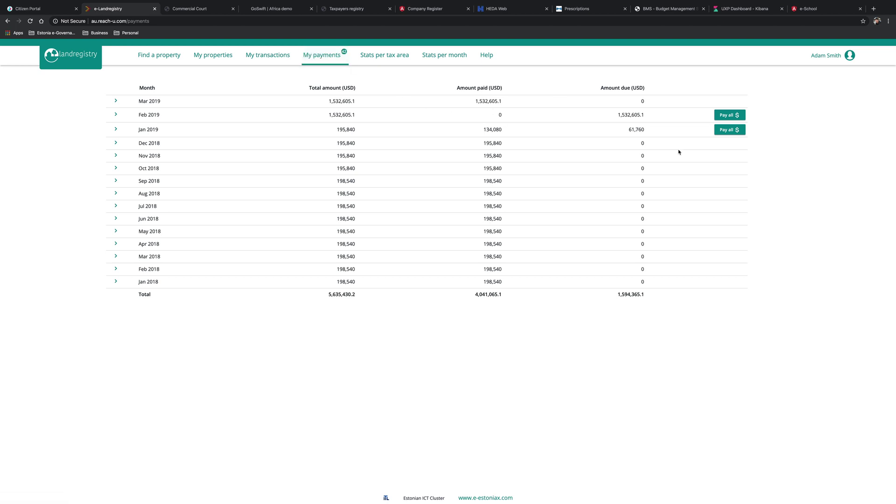
left_click(727, 133)
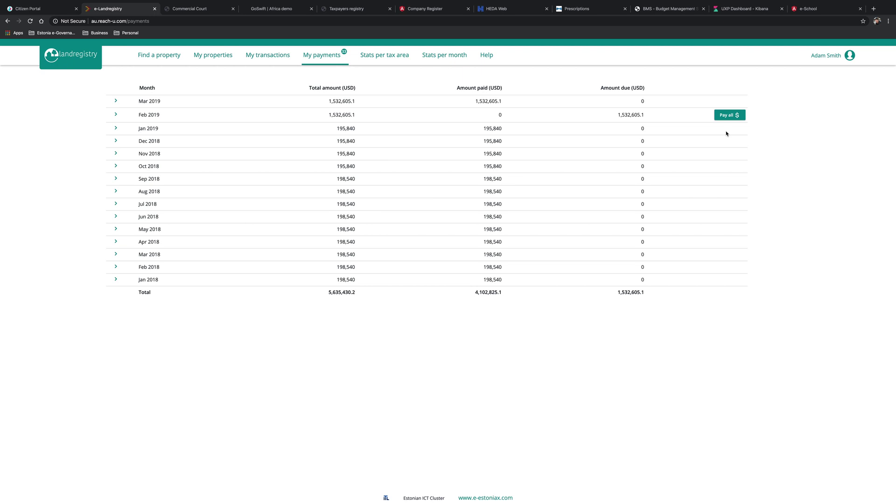
- Review tax statistics per tax area and per month, then return to the Citizen Portal
left_click(394, 56)
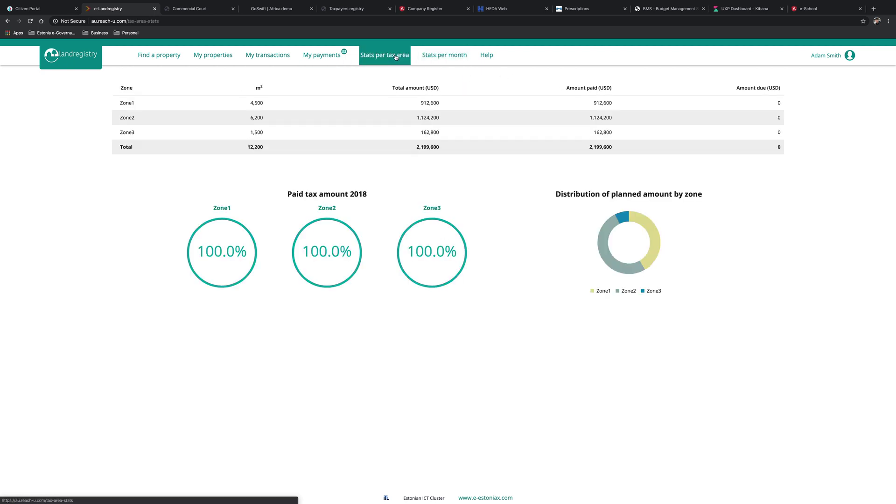
left_click(428, 57)
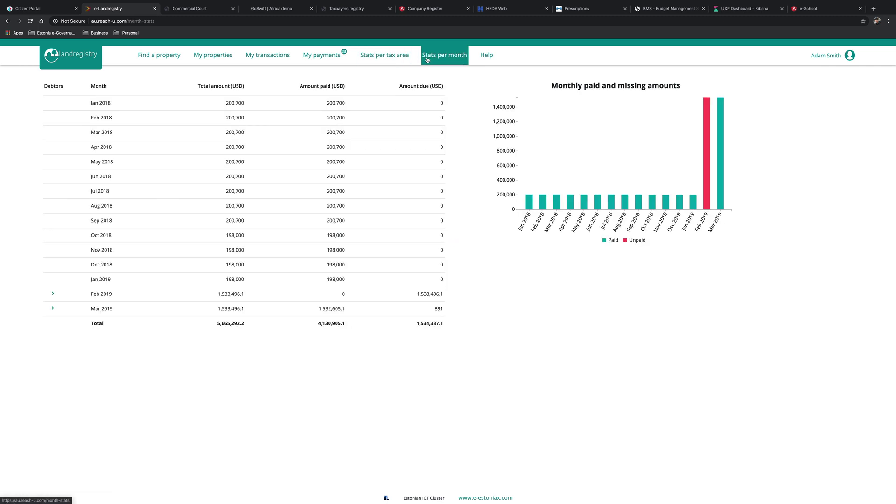
left_click(37, 6)
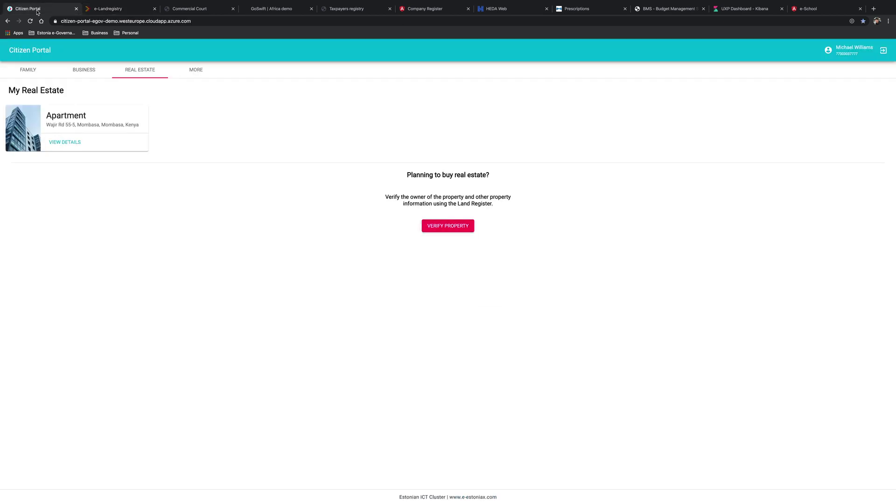
- View the family overview with spouse and children, then move to the Budget Management System
left_click(34, 73)
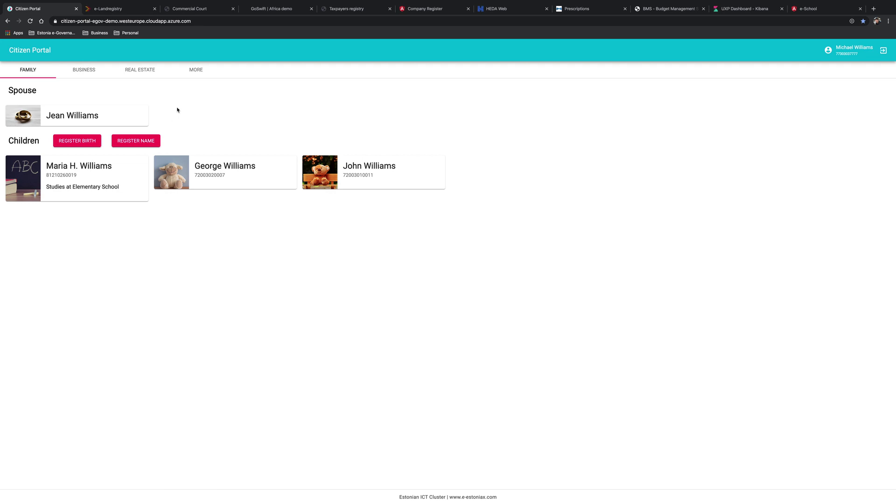
left_click(650, 9)
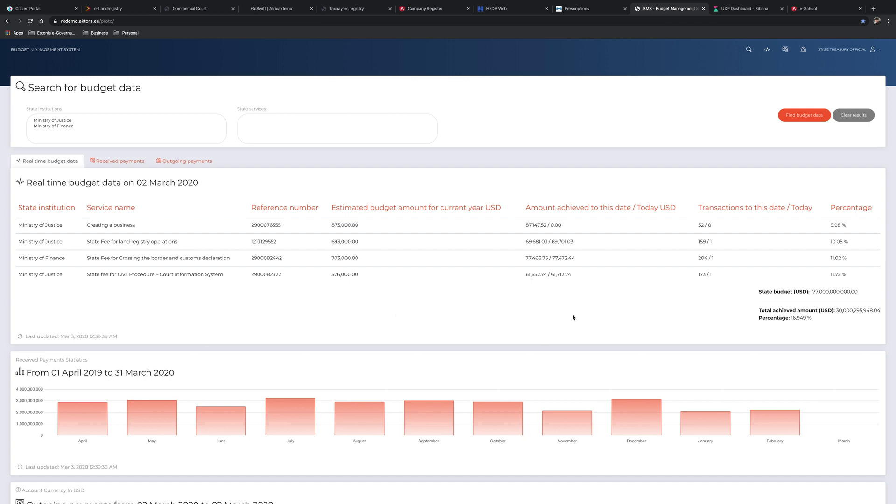
- List payments received from 2 March 2020 in Budget Management, totalling 371.38 USD
left_click(109, 164)
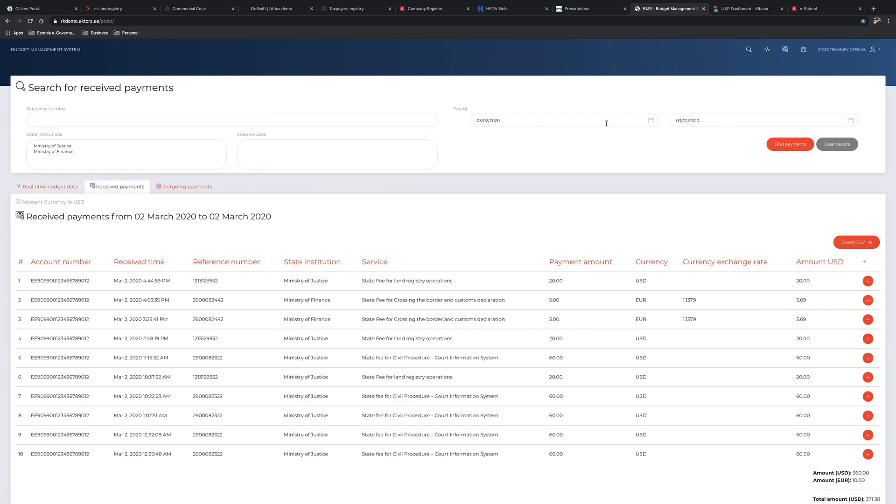
left_click(651, 120)
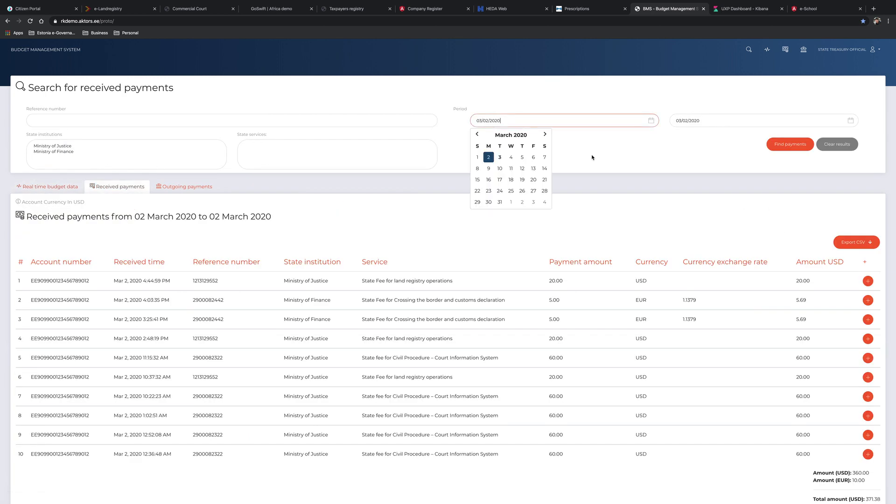
left_click(490, 157)
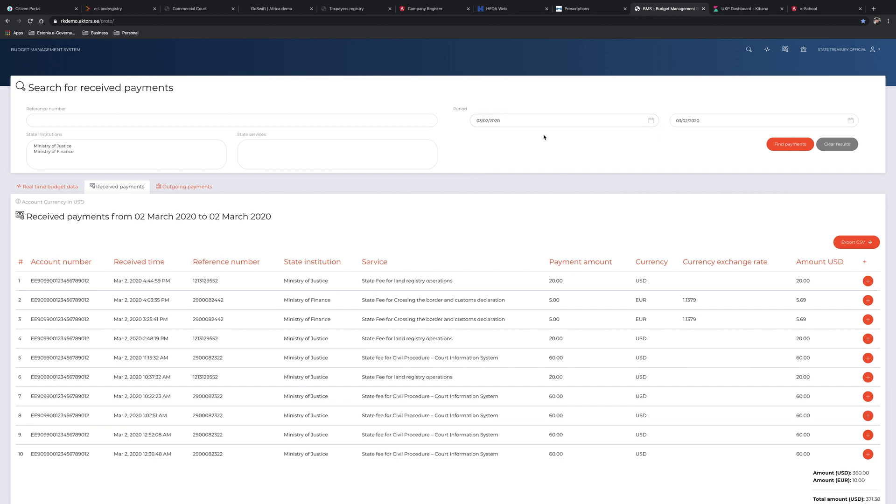
left_click(787, 146)
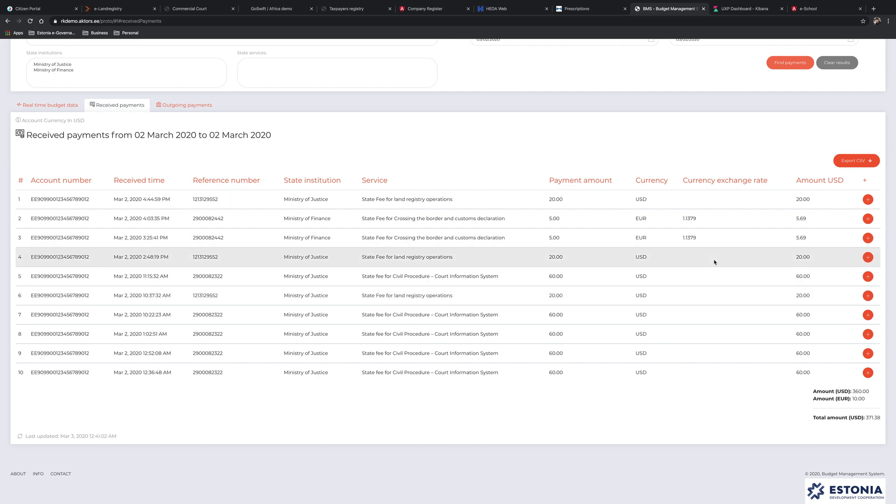
left_click(738, 9)
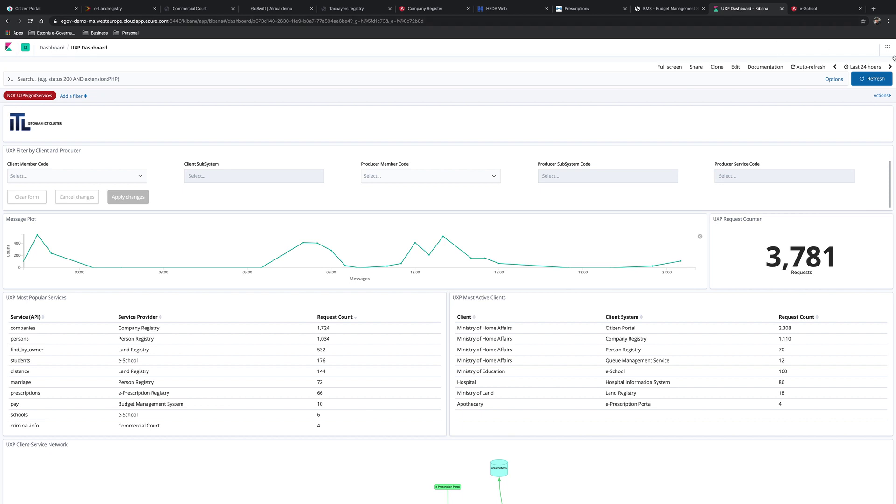
- Refresh the UXP Dashboard's Last 24 hours data so requests read 3,971
left_click(877, 68)
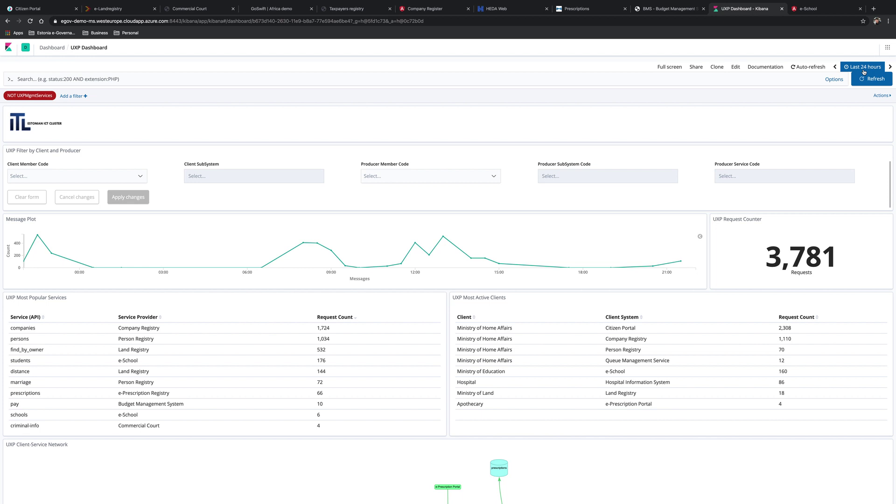
left_click(868, 79)
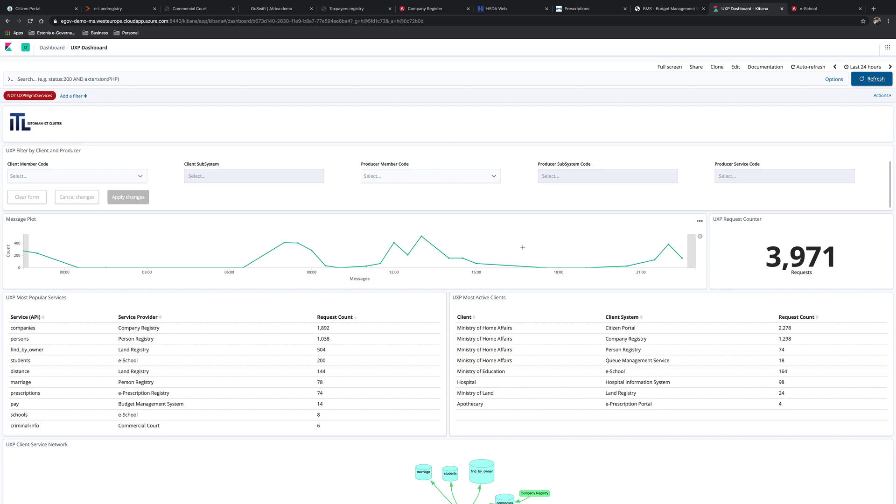
scroll(72, 138, "down", 3)
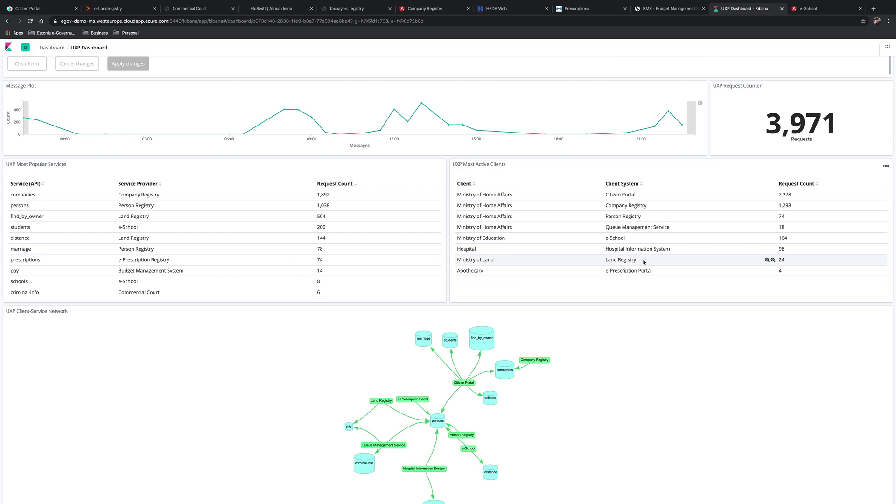
- Scroll past the Client-Provider Network and pan the Client-Service Network graph to its upper nodes
scroll(703, 260, "down", 3)
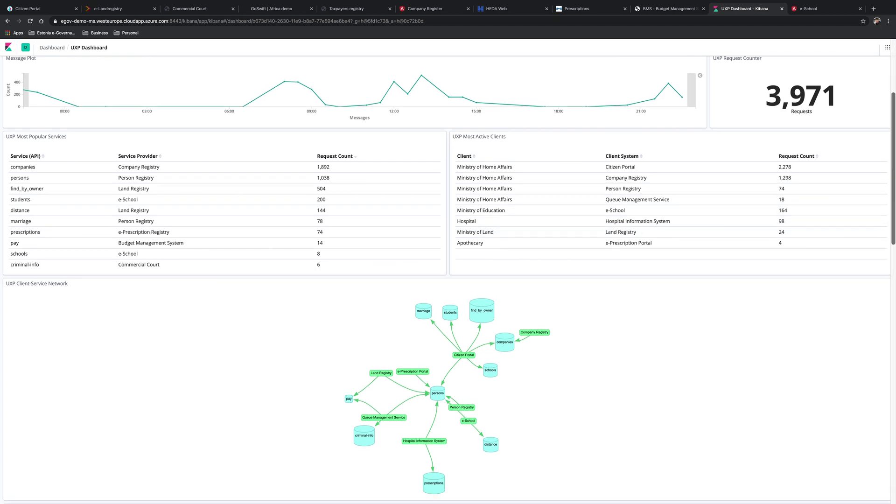
scroll(536, 200, "down", 2)
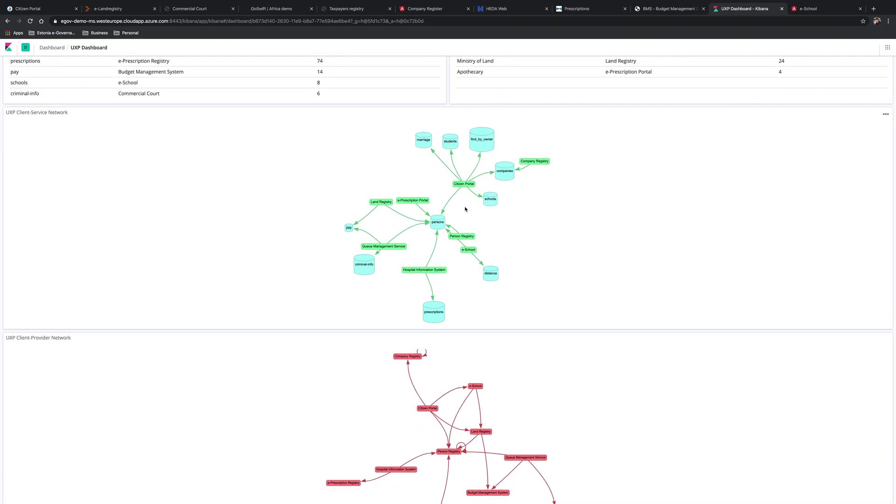
scroll(462, 212, "up", 4)
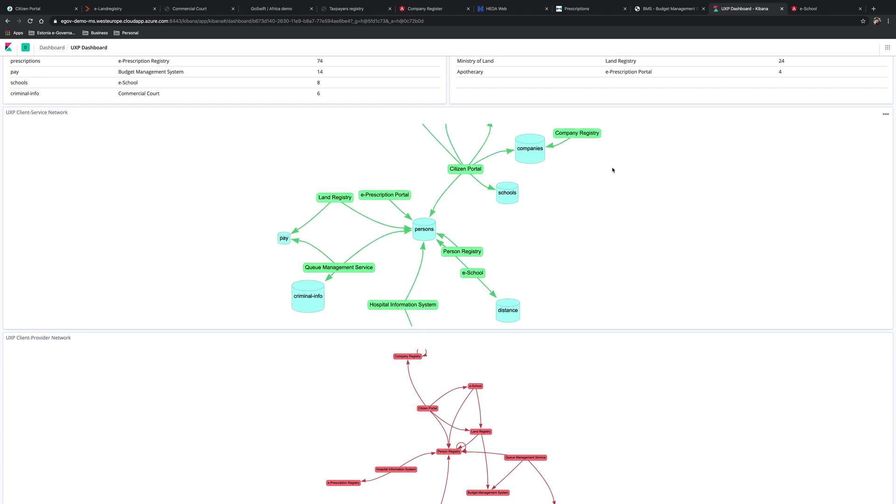
left_click_drag(613, 170, 561, 222)
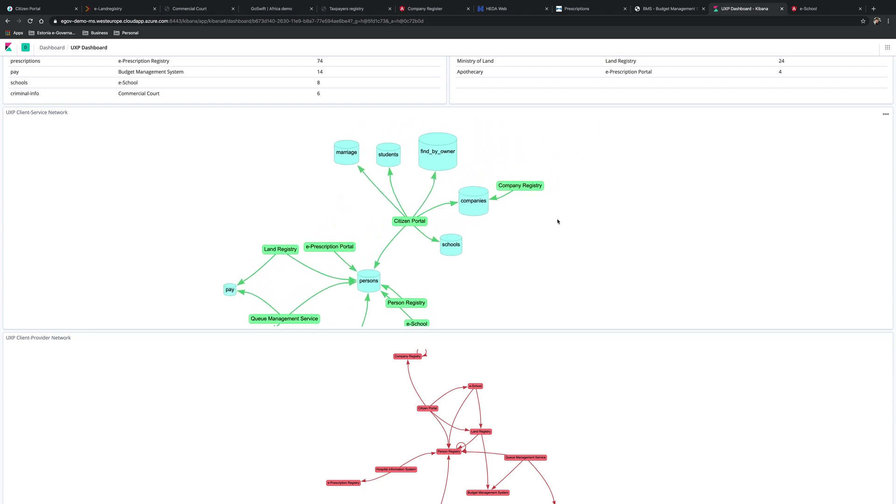